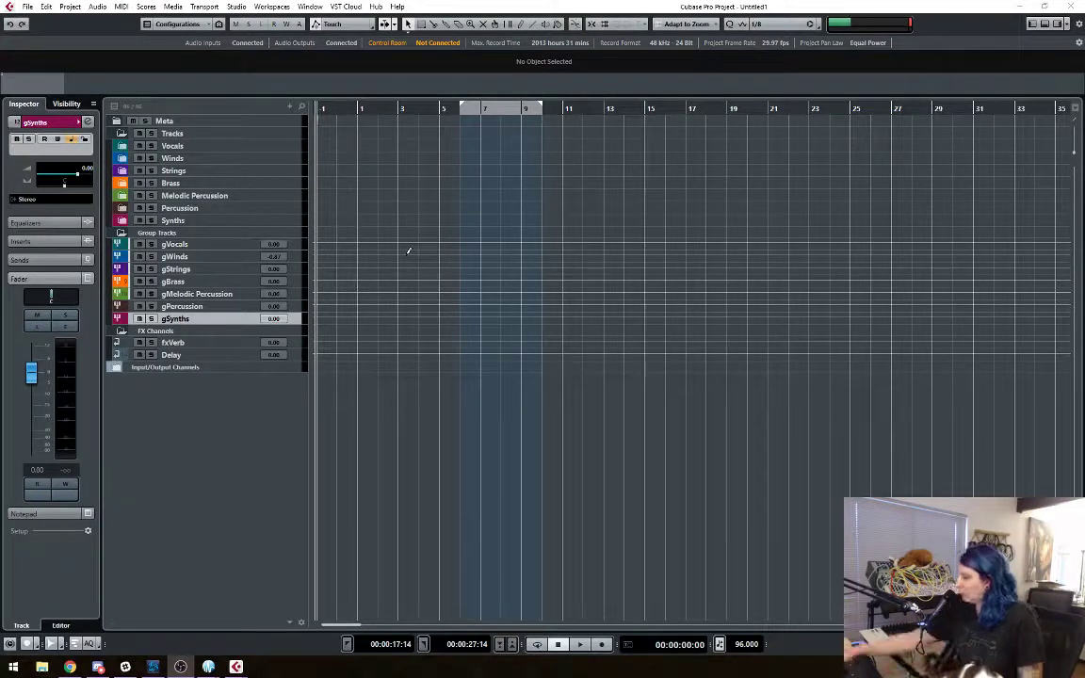
Step: Make all track rows taller with Shift+H, and briefly expand and collapse the Meta folder
{"action": "key", "text": "shift+h"}
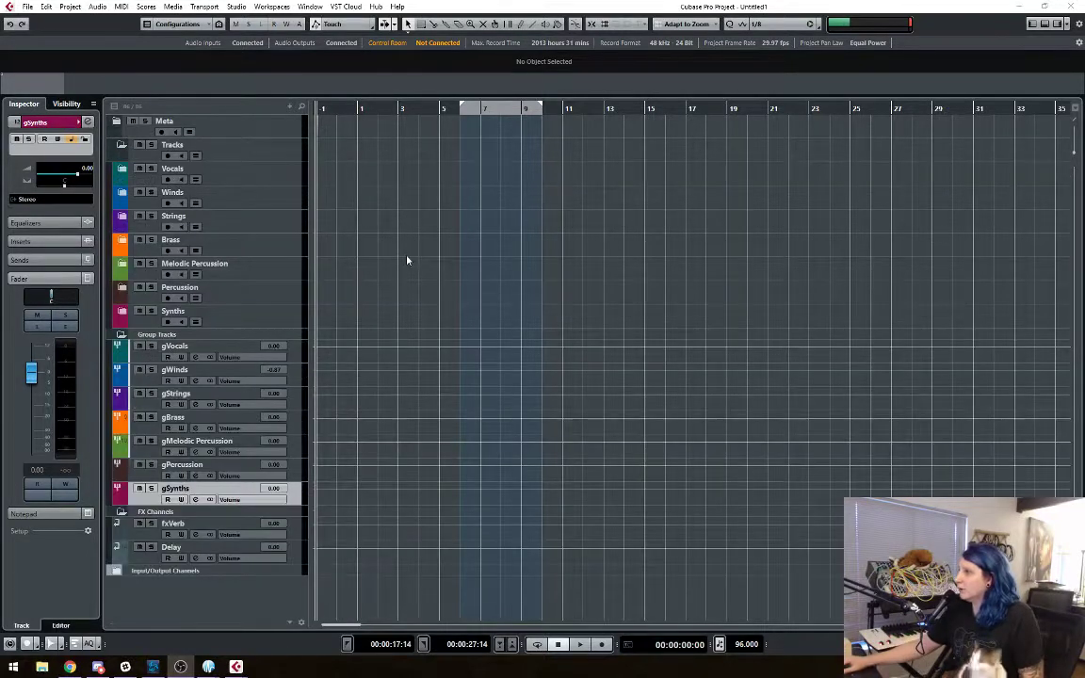
{"action": "left_click", "coordinate": [218, 124]}
{"action": "left_click", "coordinate": [115, 124]}
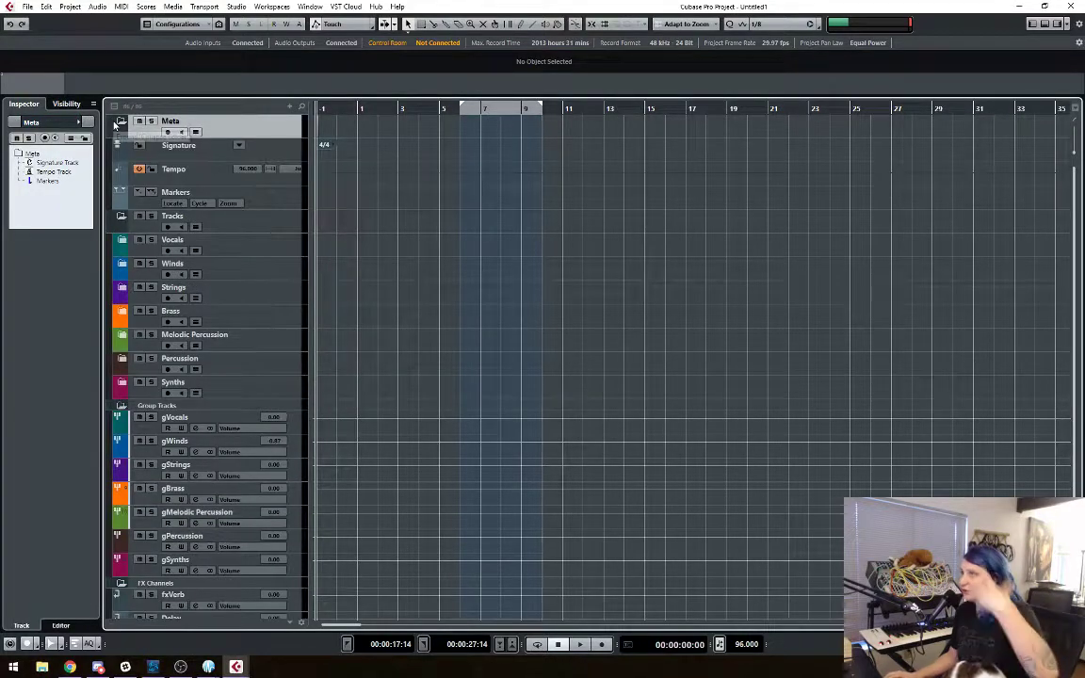
{"action": "left_click", "coordinate": [115, 124]}
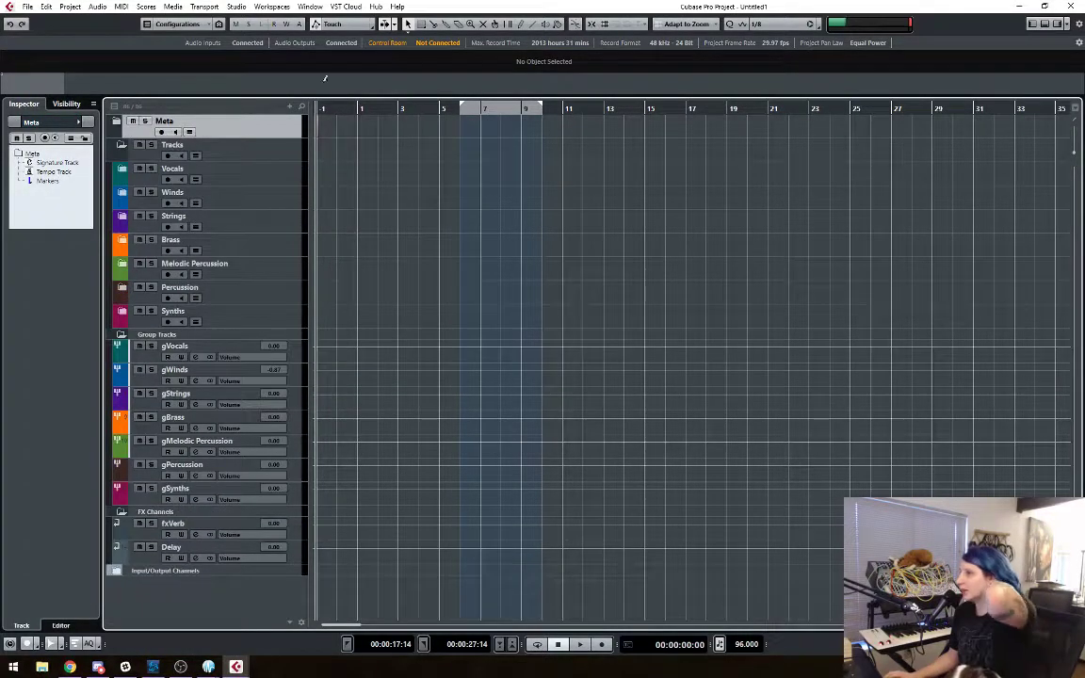
Step: Select the Vocals folder track, leaving its name unchanged
{"action": "left_click", "coordinate": [246, 168]}
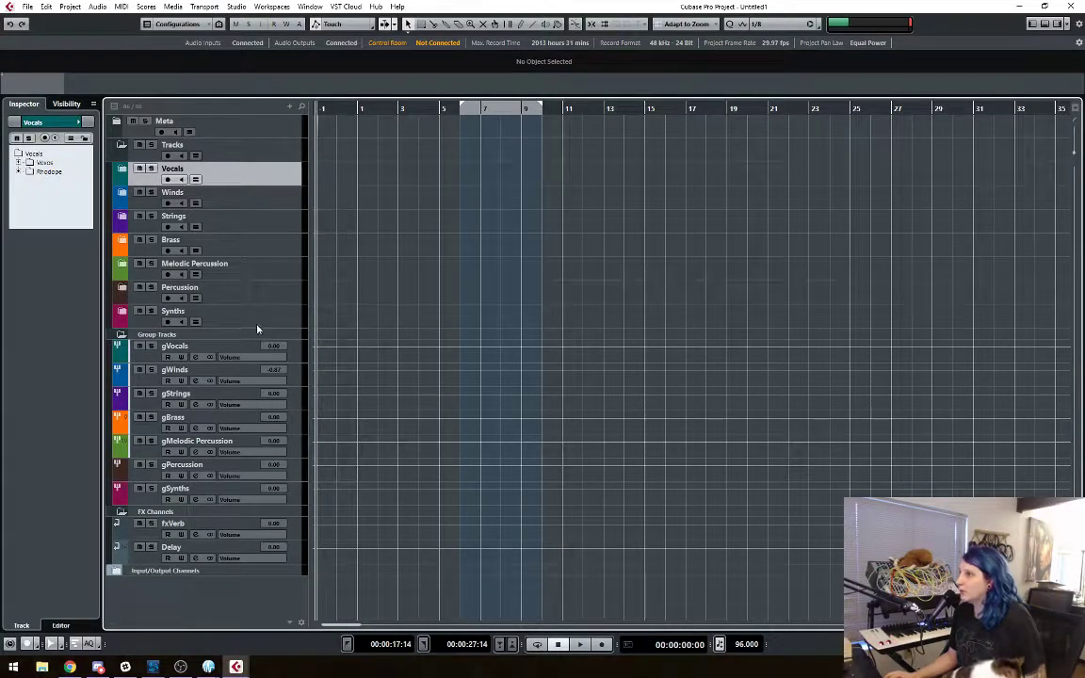
{"action": "left_click", "coordinate": [257, 329], "text": "shift"}
{"action": "double_click", "coordinate": [162, 169]}
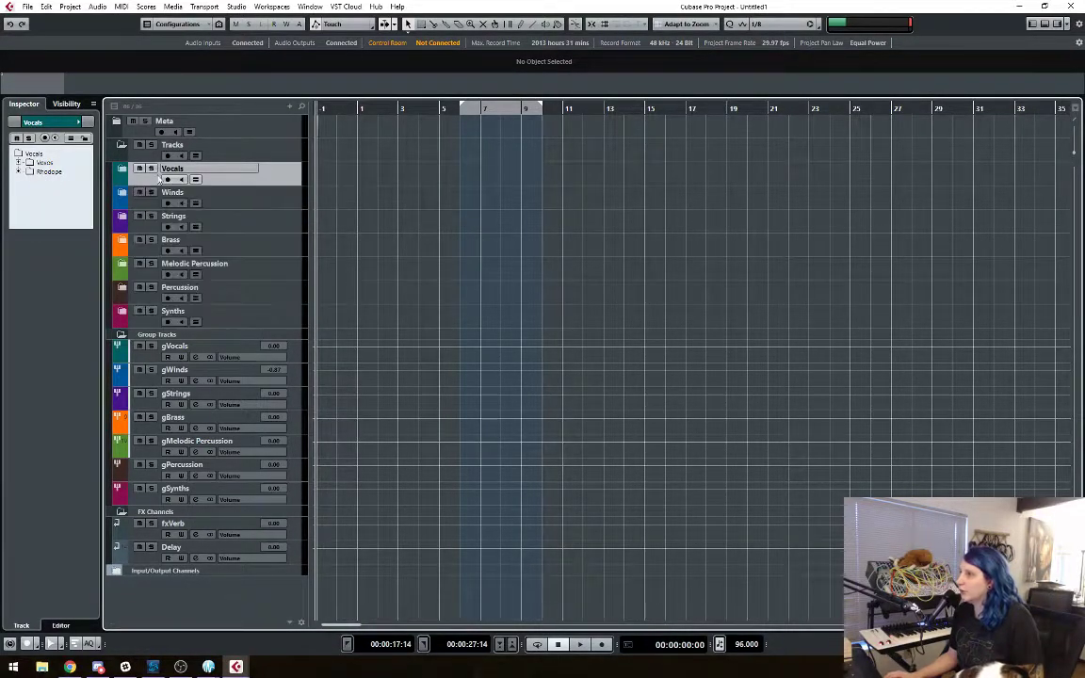
{"action": "key", "text": "Return"}
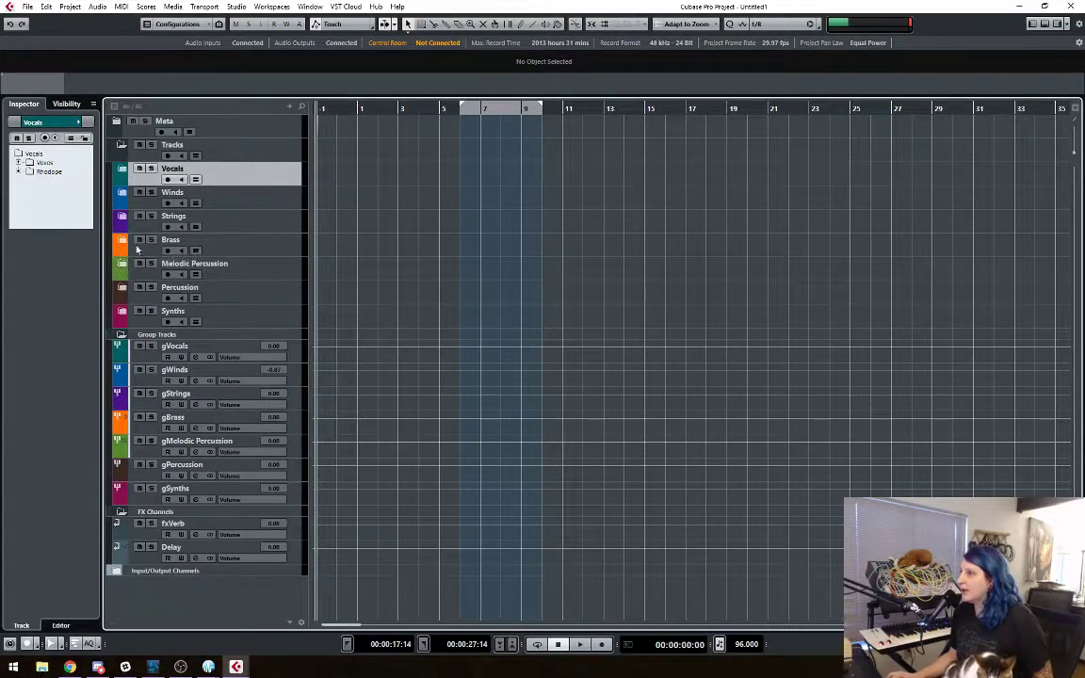
Step: Expand the Winds folder and select the CW Wind Ensemble track with its child tracks
{"action": "left_click", "coordinate": [120, 193]}
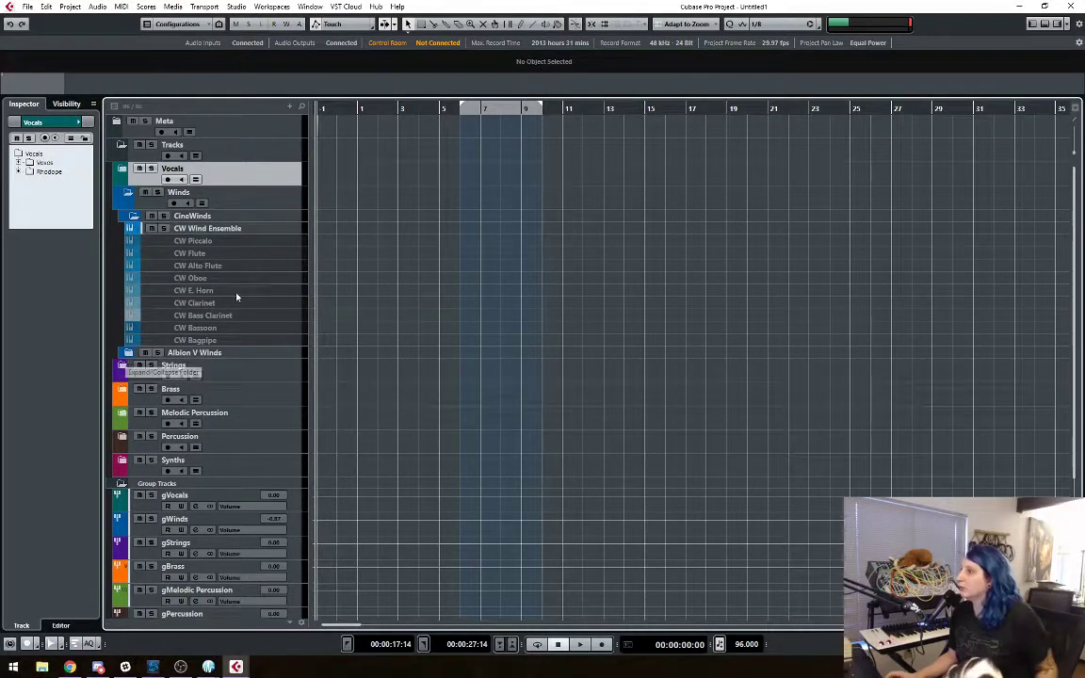
{"action": "left_click", "coordinate": [247, 229]}
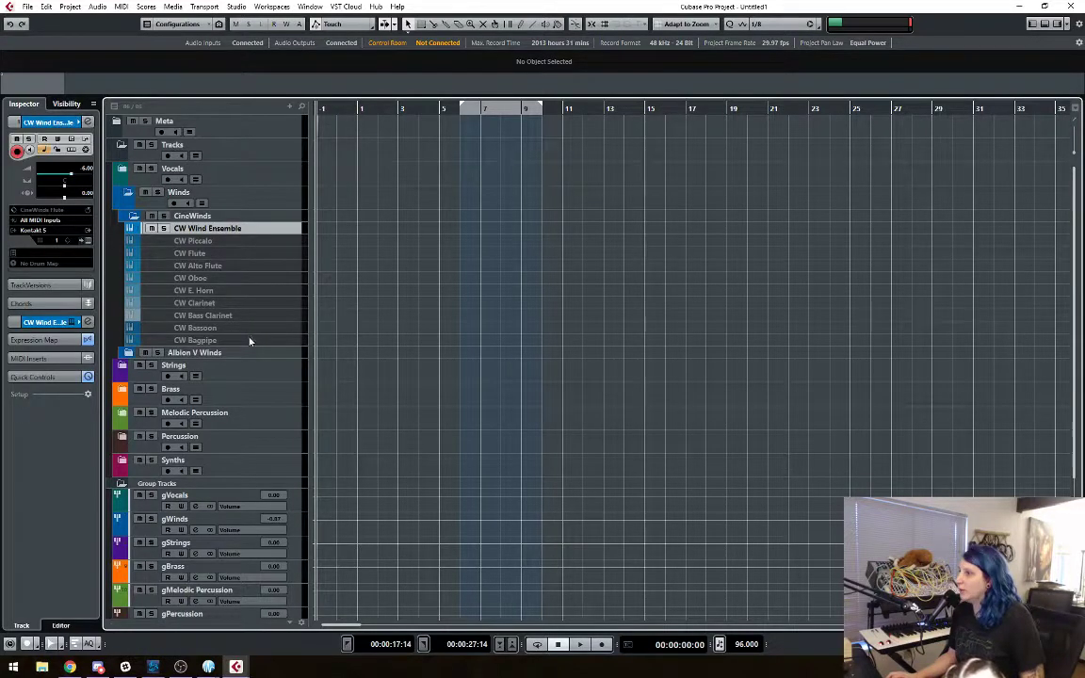
{"action": "left_click", "coordinate": [250, 339], "text": "shift"}
Step: Look through the CW Piccolo, CW Alto Flute and CW Wind Ensemble tracks, ending on CW Piccolo
{"action": "left_click", "coordinate": [237, 243]}
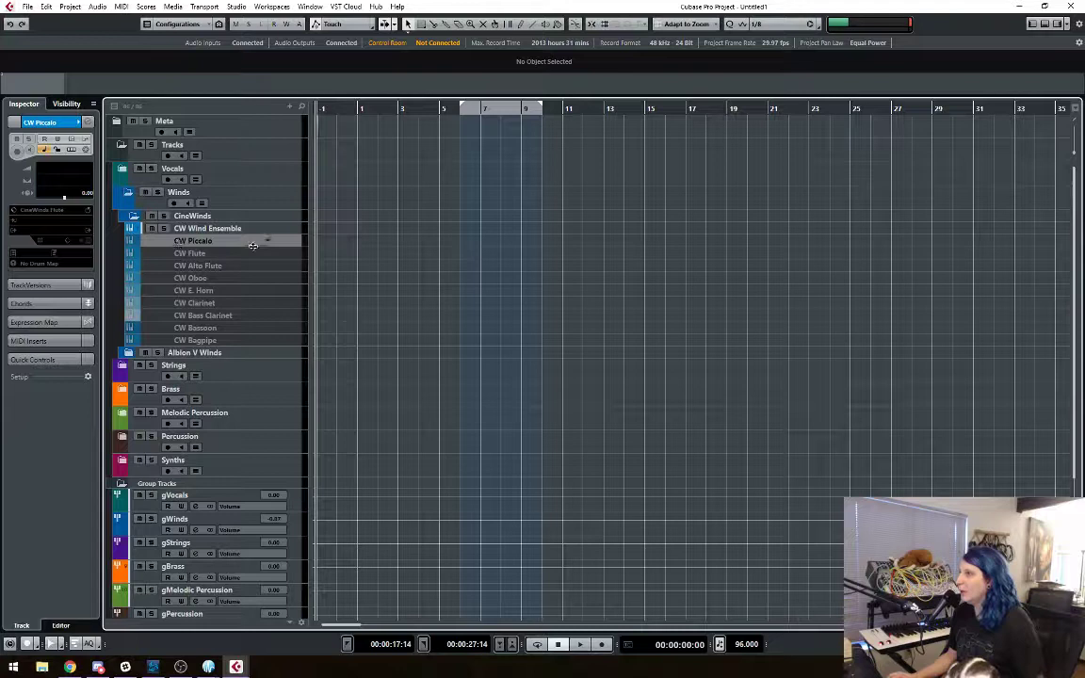
{"action": "left_click", "coordinate": [262, 266]}
{"action": "left_click", "coordinate": [226, 229]}
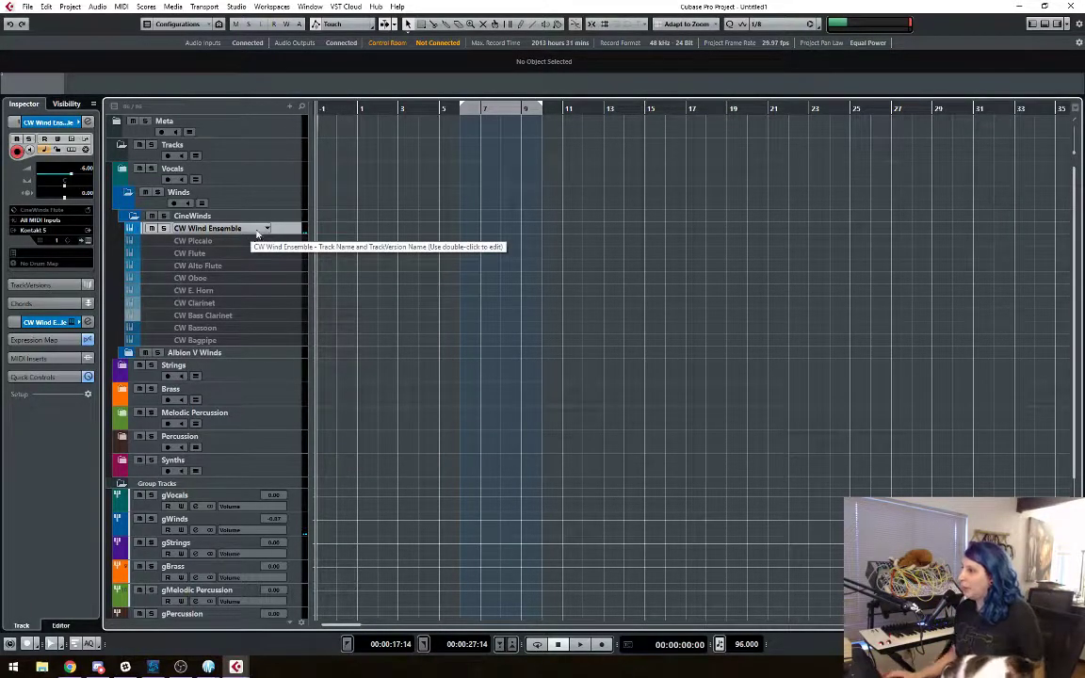
{"action": "left_click", "coordinate": [243, 244]}
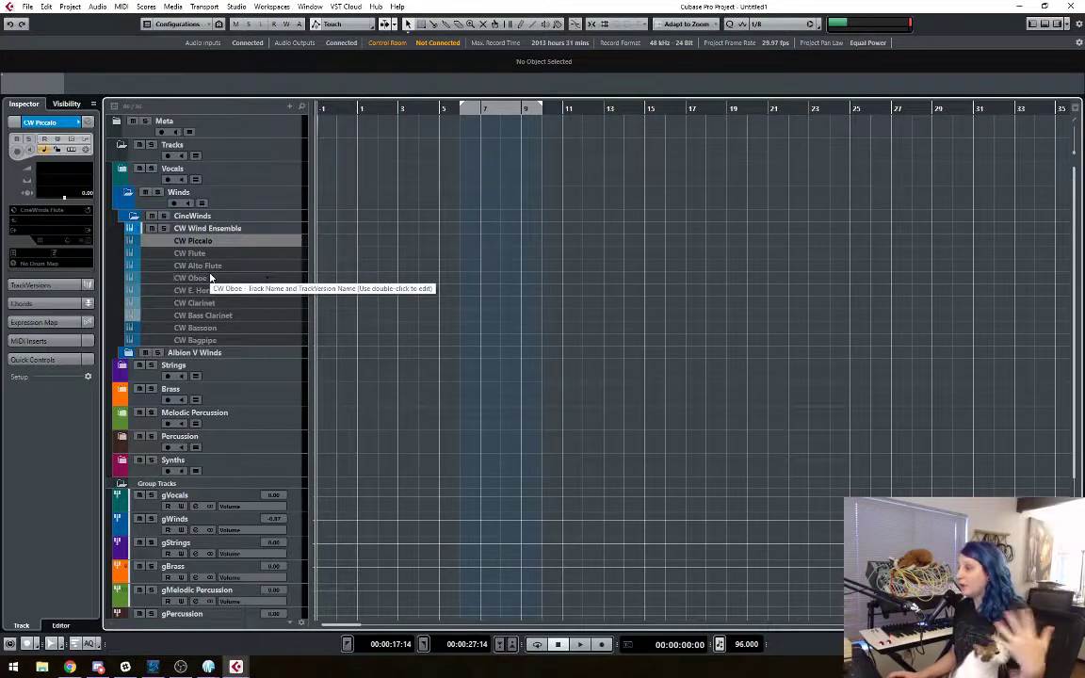
{"action": "scroll", "coordinate": [149, 394], "scroll_direction": "down", "scroll_amount": 3}
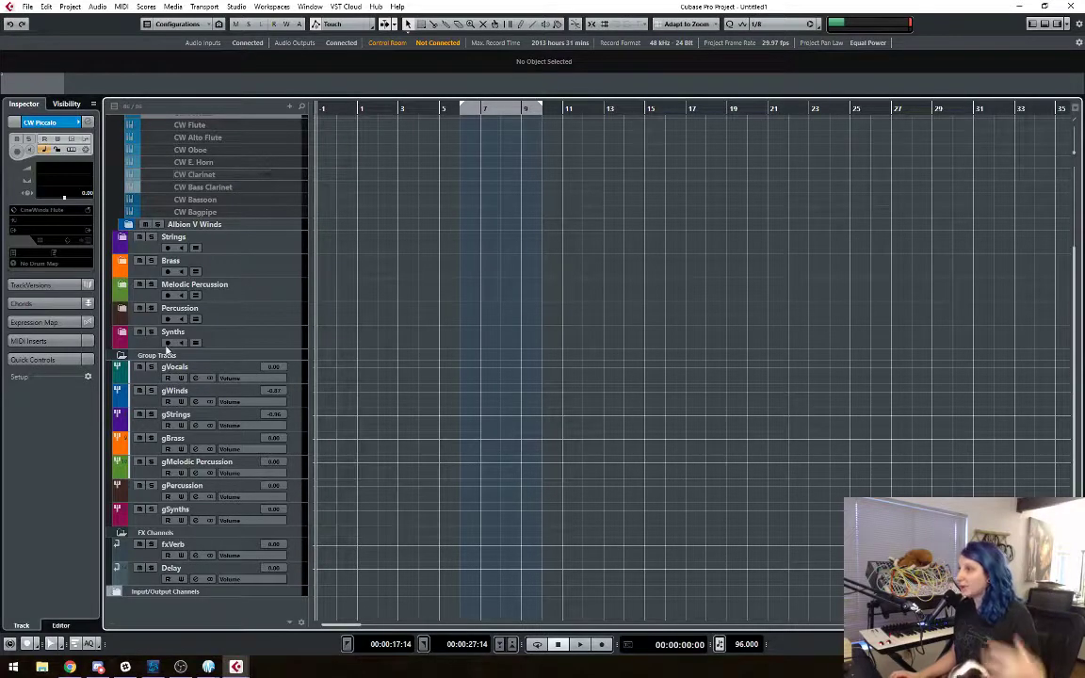
{"action": "scroll", "coordinate": [167, 349], "scroll_direction": "up", "scroll_amount": 2}
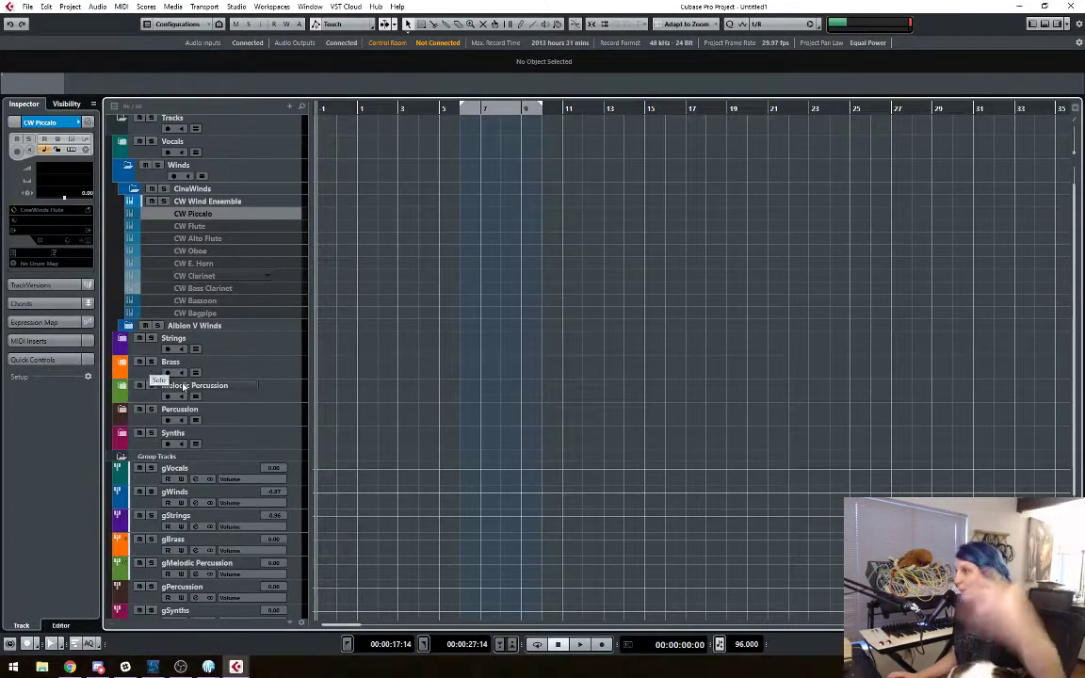
{"action": "scroll", "coordinate": [187, 279], "scroll_direction": "up", "scroll_amount": 1}
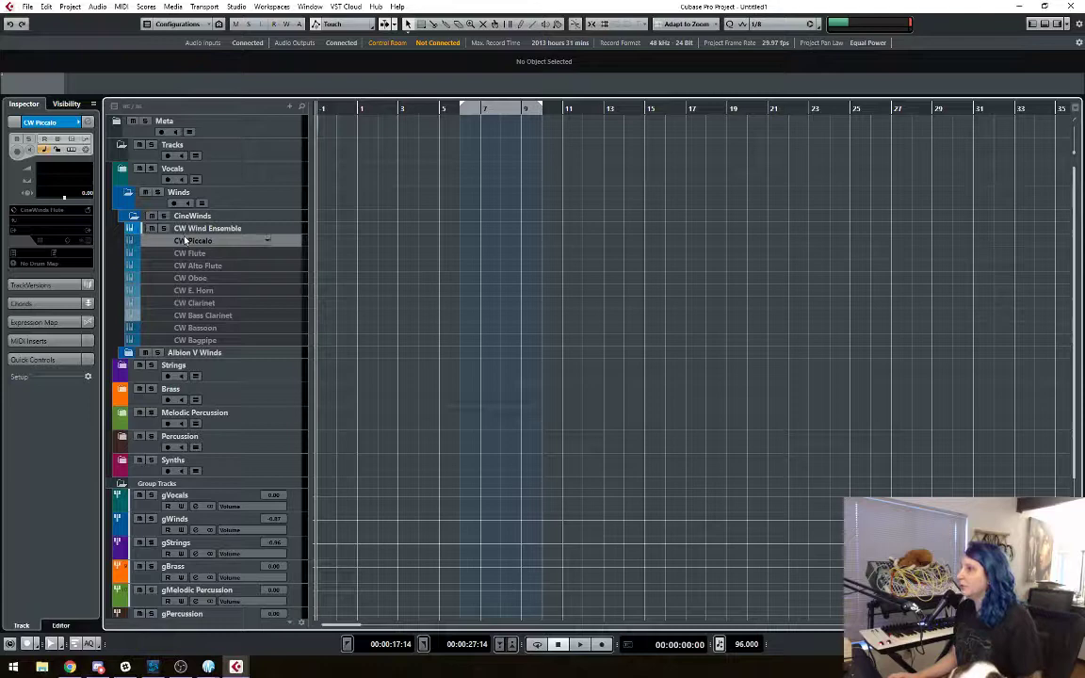
Step: Collapse the CineWinds and Winds folders, and expand the Strings and CineStrings folders
{"action": "left_click", "coordinate": [134, 217]}
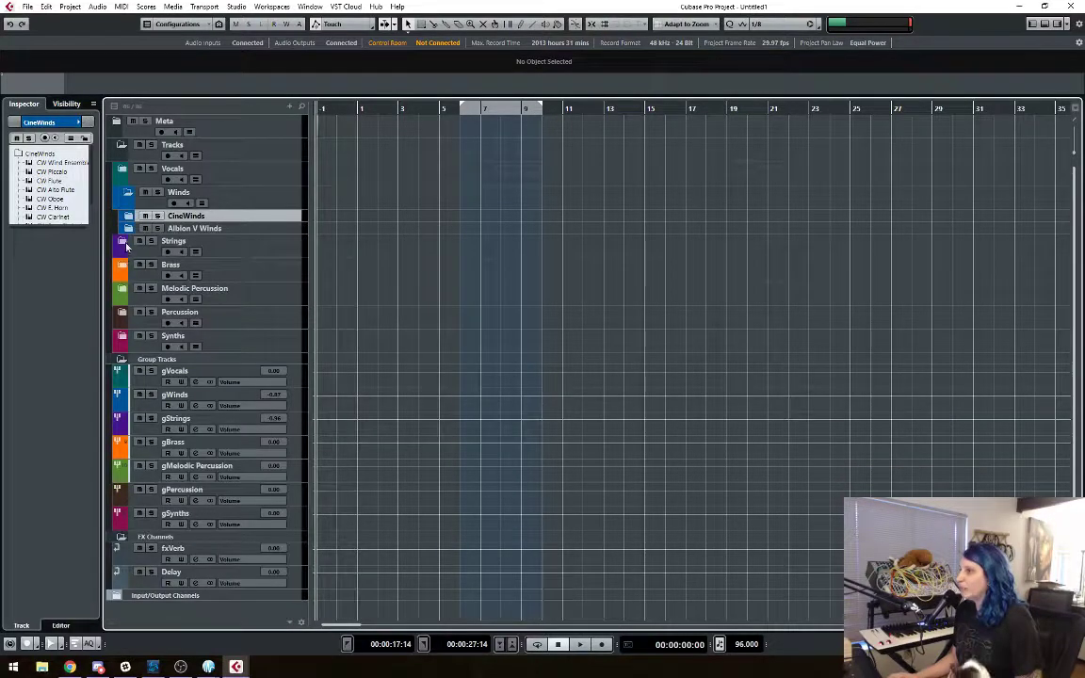
{"action": "left_click", "coordinate": [131, 195]}
{"action": "left_click", "coordinate": [126, 216]}
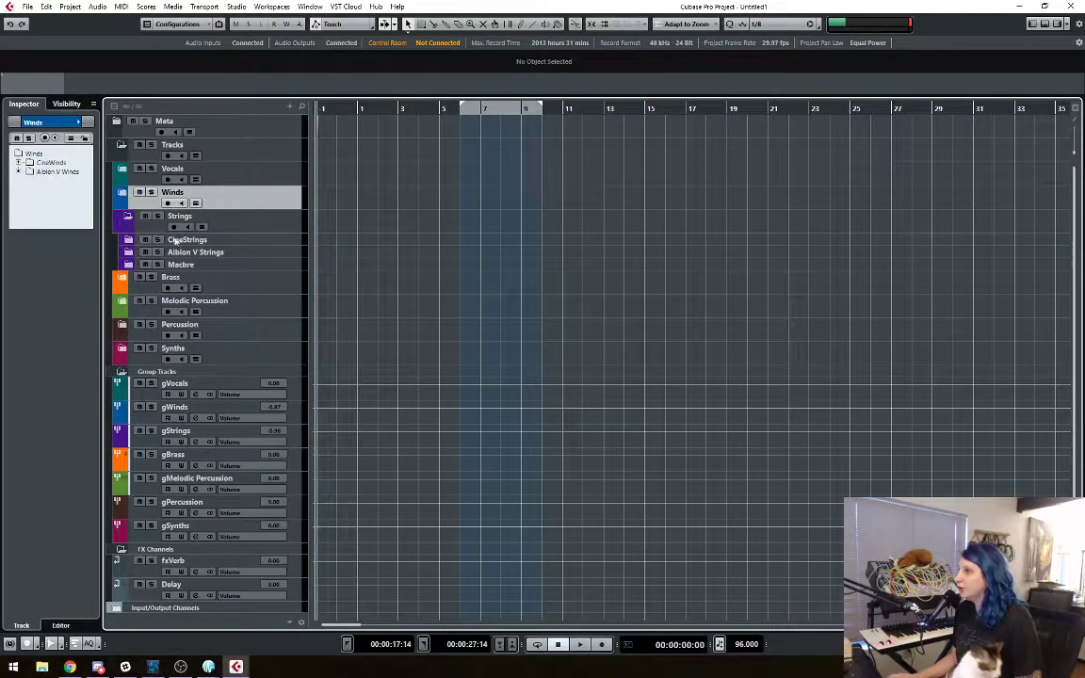
{"action": "left_click", "coordinate": [128, 239]}
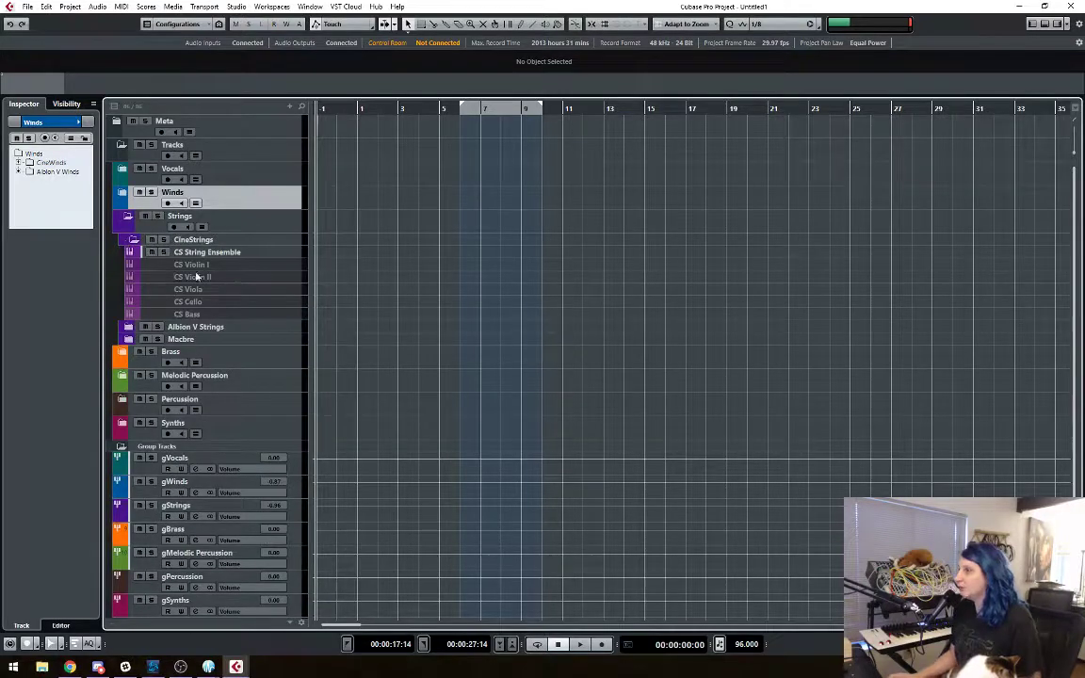
Step: Select the CS Violin I track and bring up the MixConsole
{"action": "left_click", "coordinate": [227, 255]}
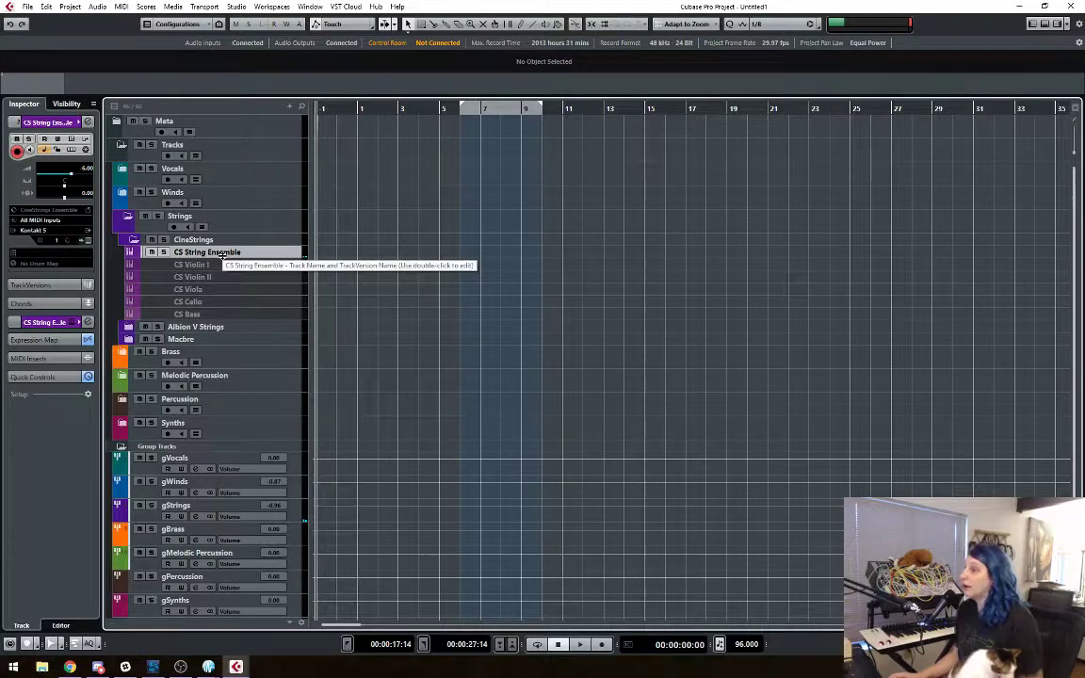
{"action": "left_click", "coordinate": [228, 264]}
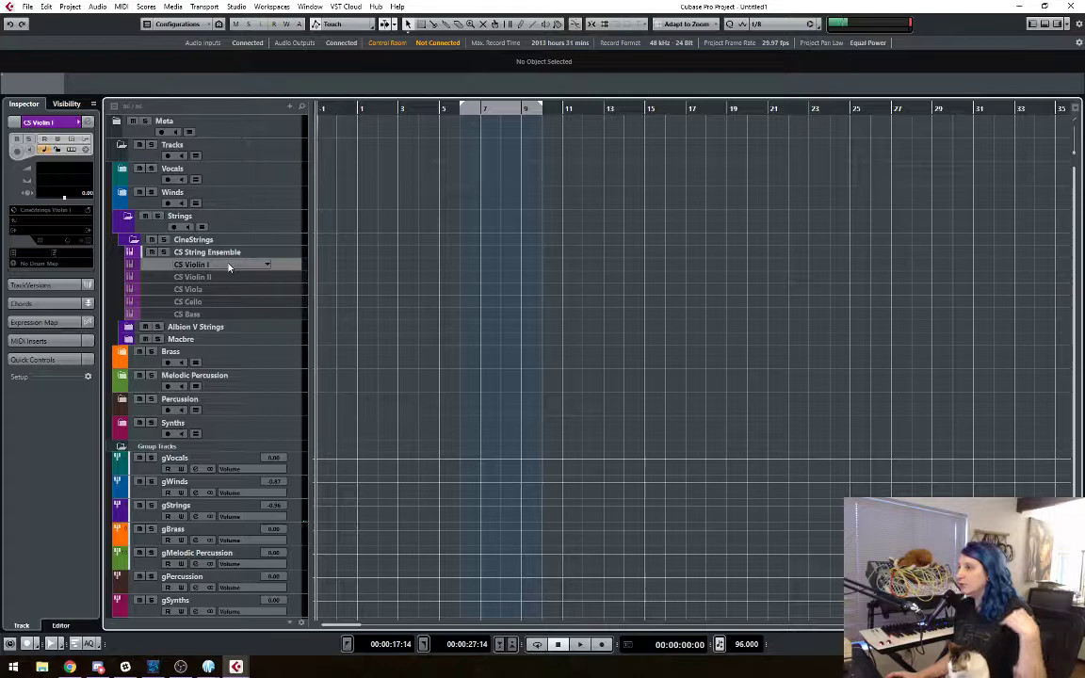
{"action": "left_click", "coordinate": [152, 666]}
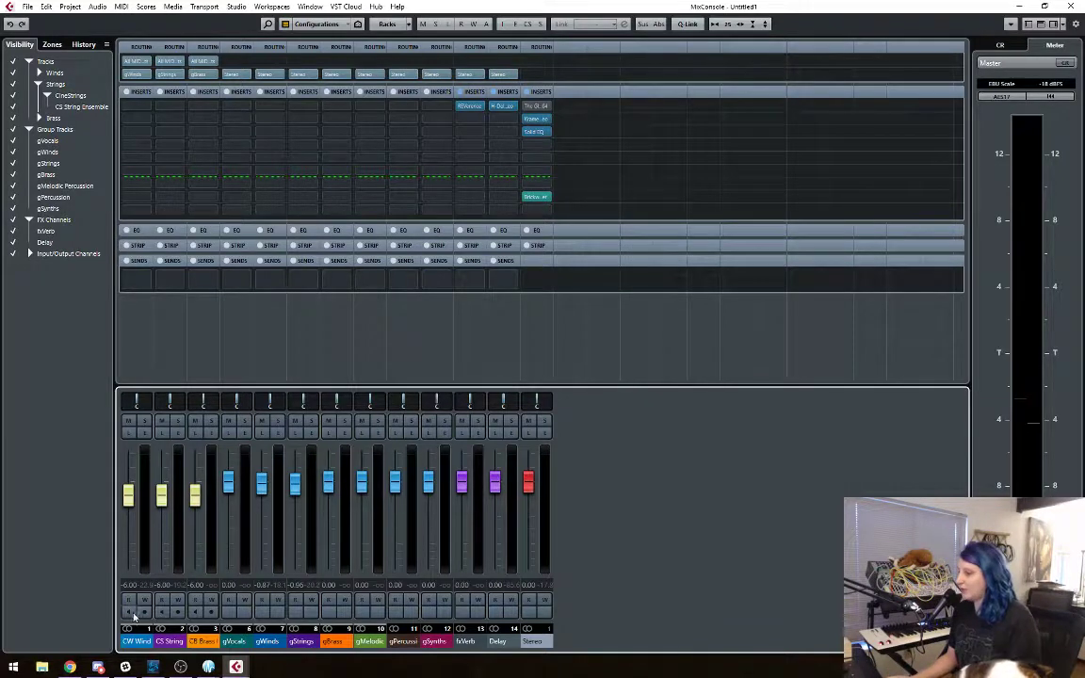
Step: Check the CW Wind, CS String and CB Brass ensemble channels, then close the MixConsole
{"action": "left_click", "coordinate": [139, 645]}
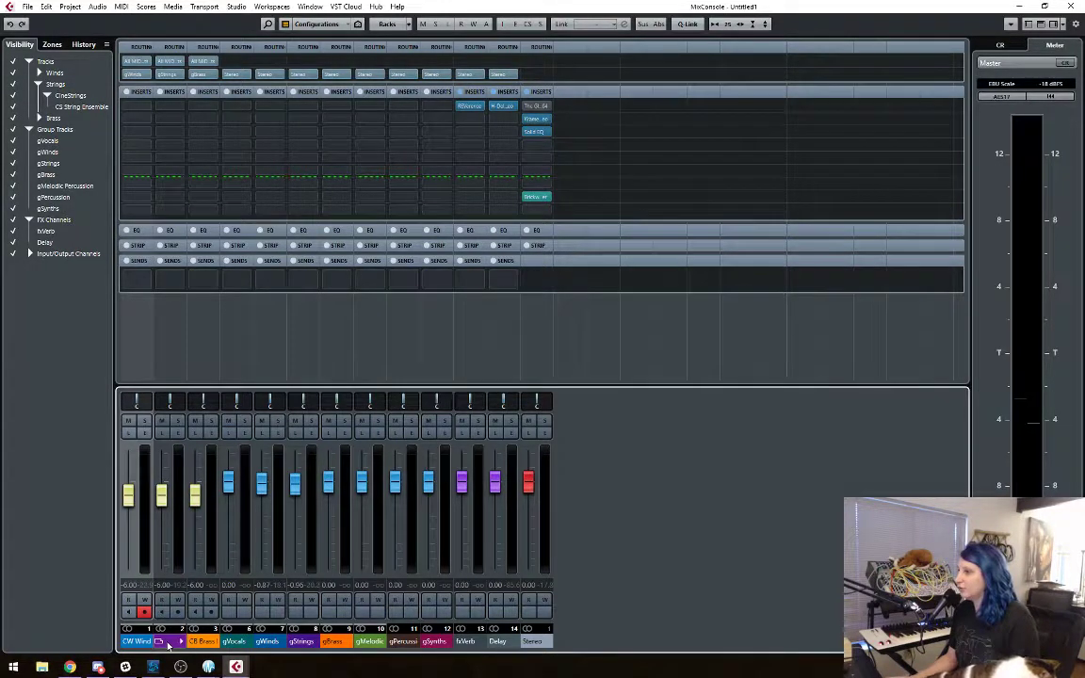
{"action": "left_click", "coordinate": [171, 644]}
{"action": "left_click", "coordinate": [205, 643]}
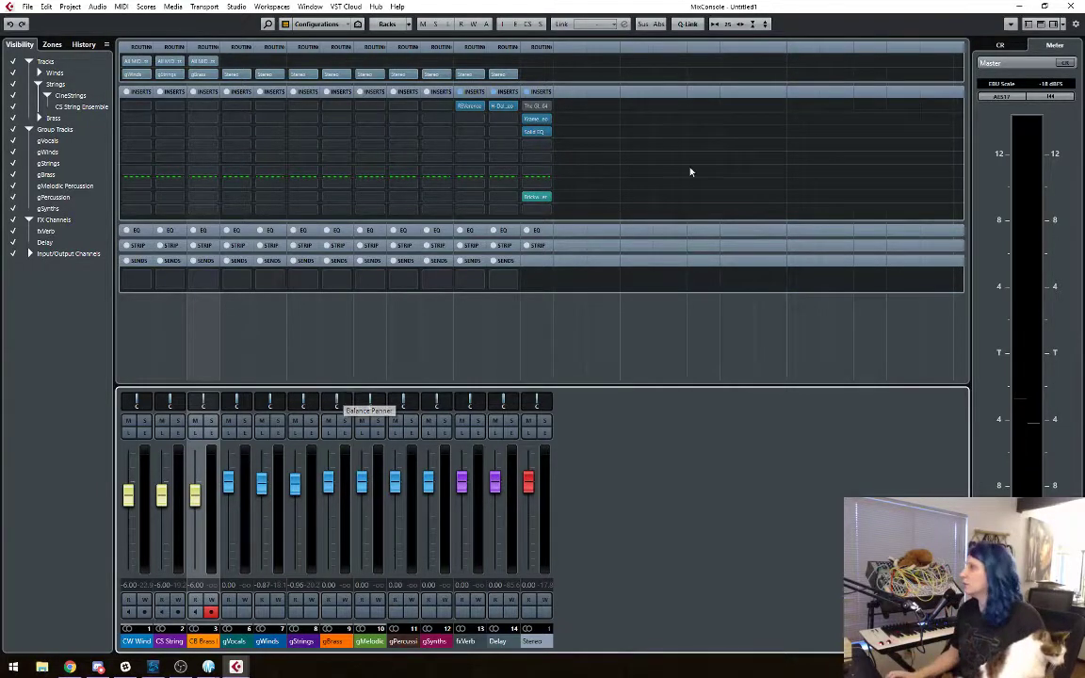
{"action": "left_click", "coordinate": [1070, 7]}
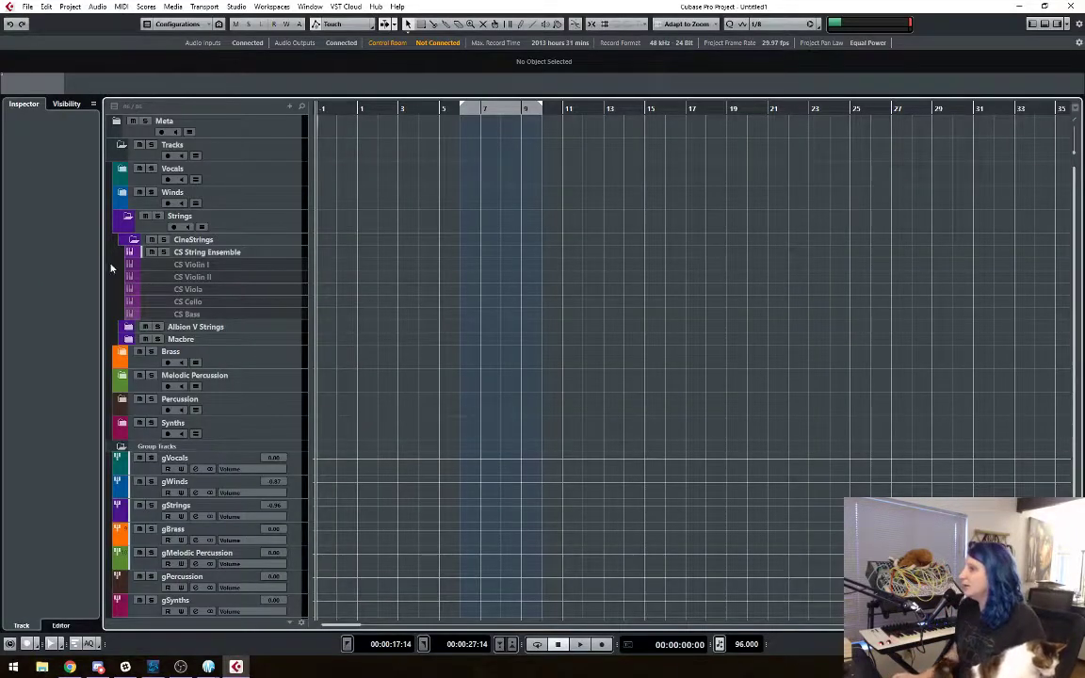
Step: Enable the CS Violin I track from its context menu, then select CS Violin II
{"action": "left_click", "coordinate": [264, 267]}
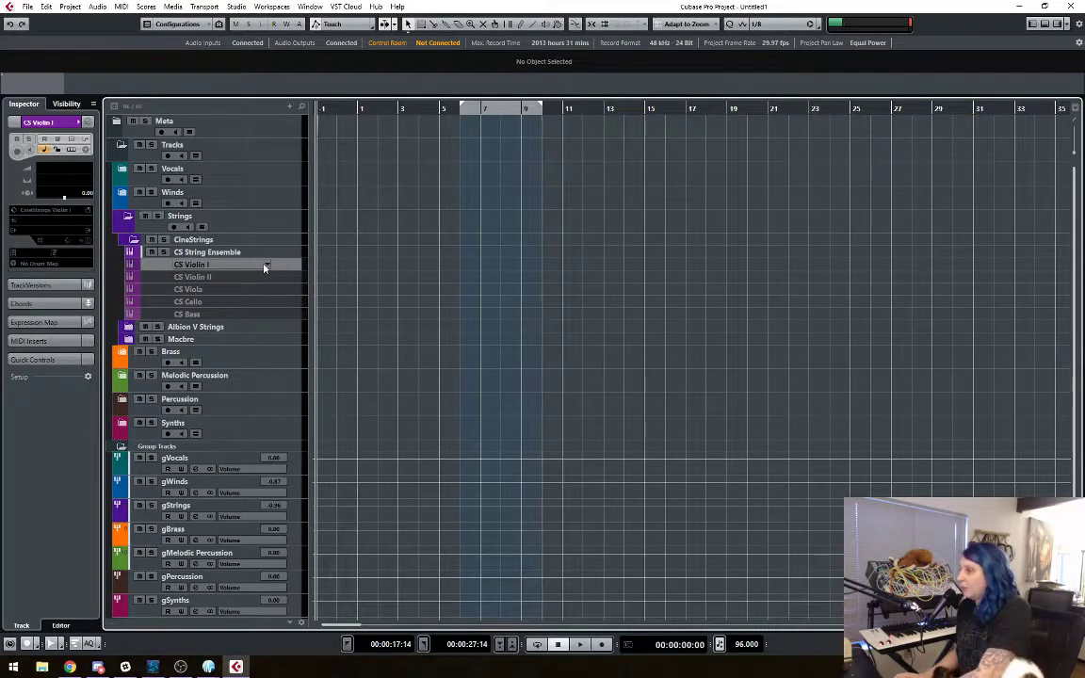
{"action": "right_click", "coordinate": [265, 269]}
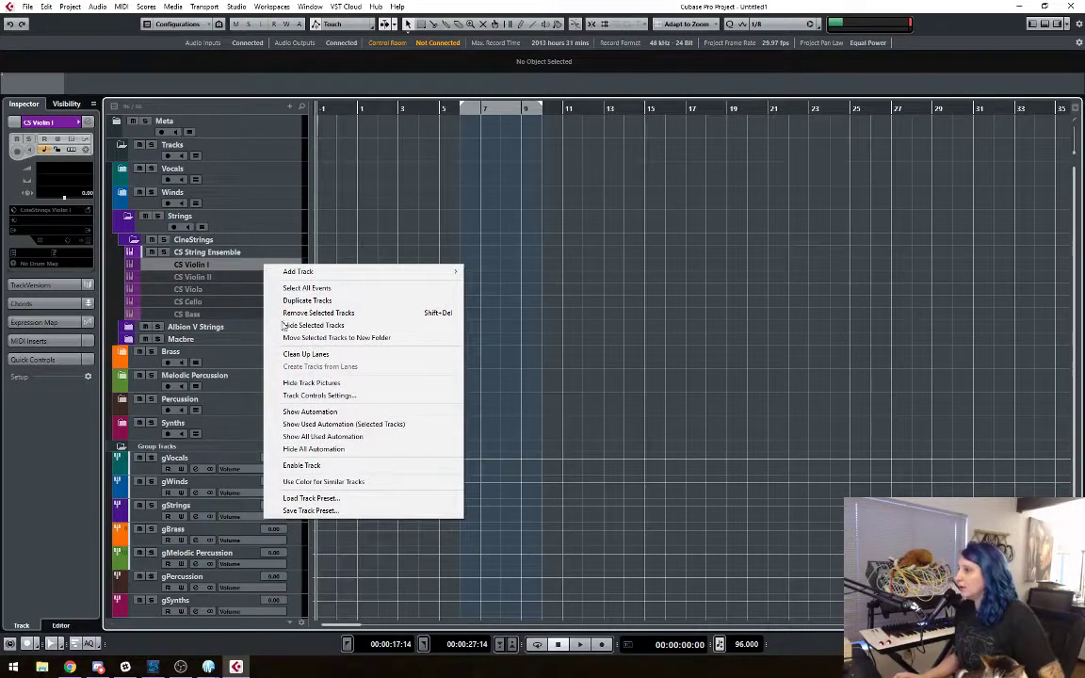
{"action": "left_click", "coordinate": [331, 467]}
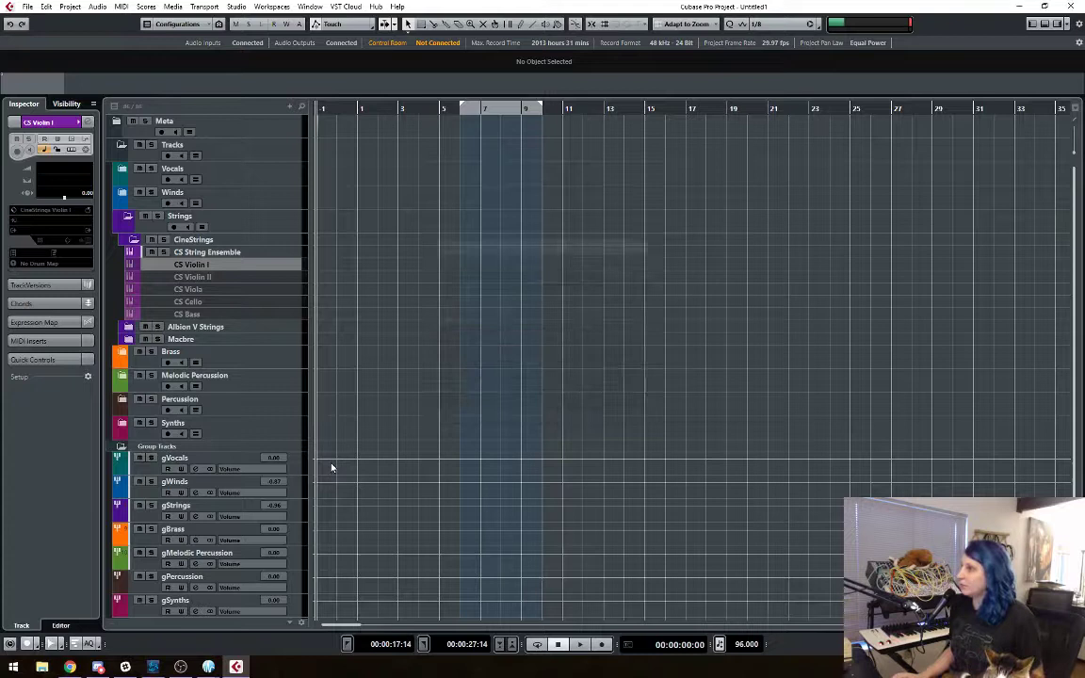
{"action": "left_click", "coordinate": [257, 280]}
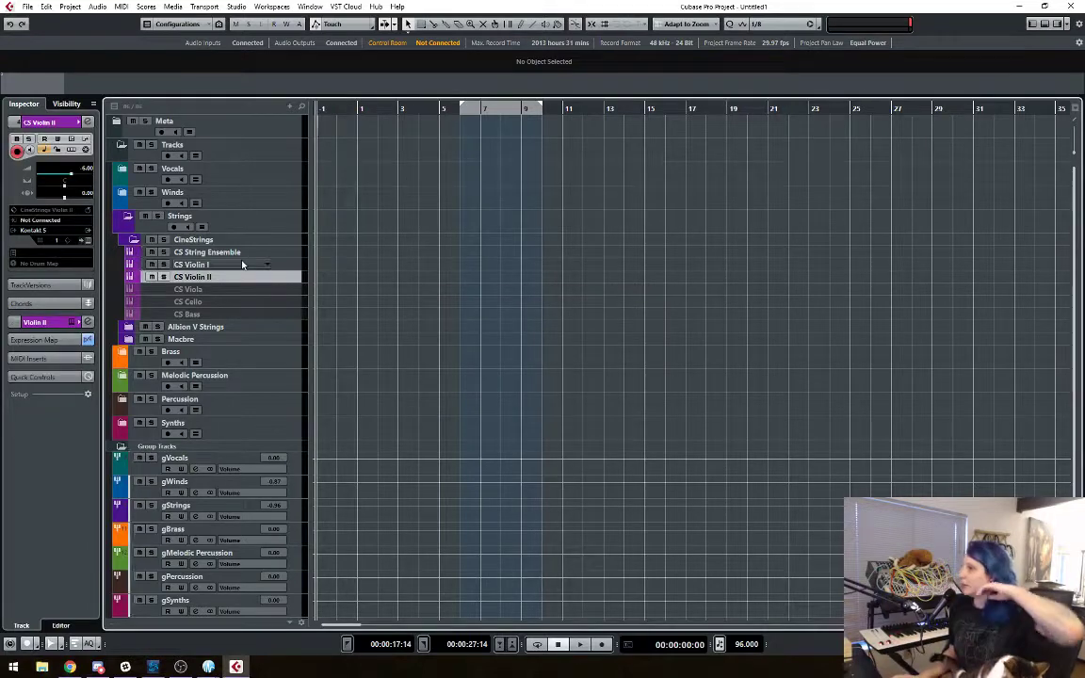
Step: Set CS Violin II's MIDI input to All MIDI Inputs and open the MixConsole with F3
{"action": "left_click", "coordinate": [49, 222]}
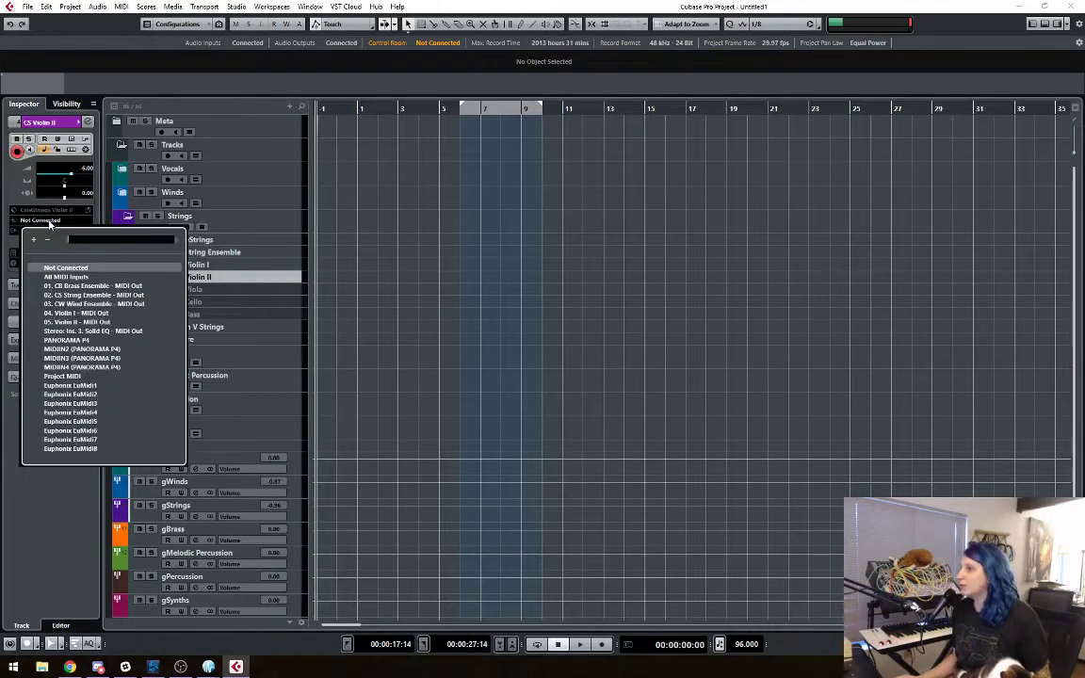
{"action": "left_click", "coordinate": [81, 276]}
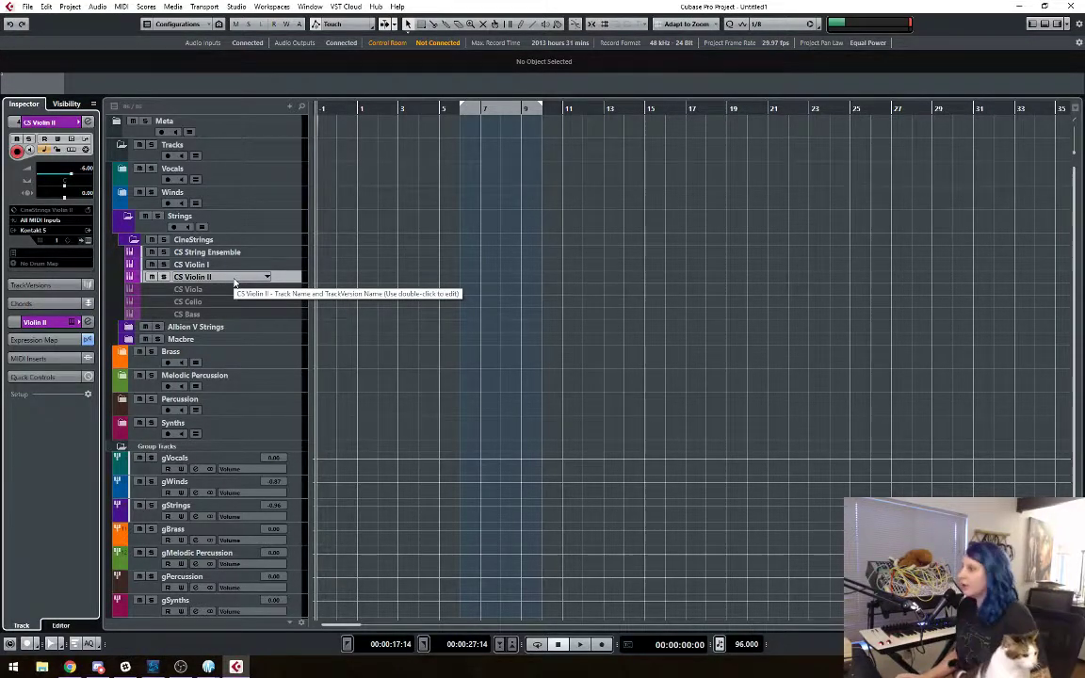
{"action": "key", "text": "F3"}
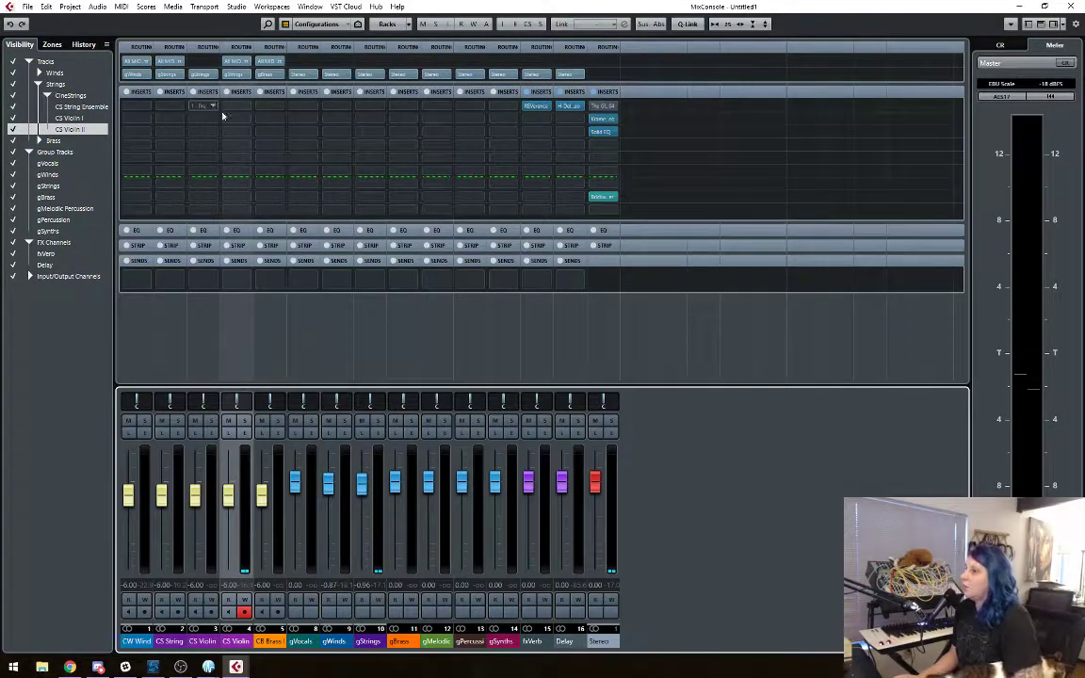
Step: Insert Waves H-Delay Mono on the CS Violin II channel and close its plug-in window
{"action": "left_click", "coordinate": [224, 104]}
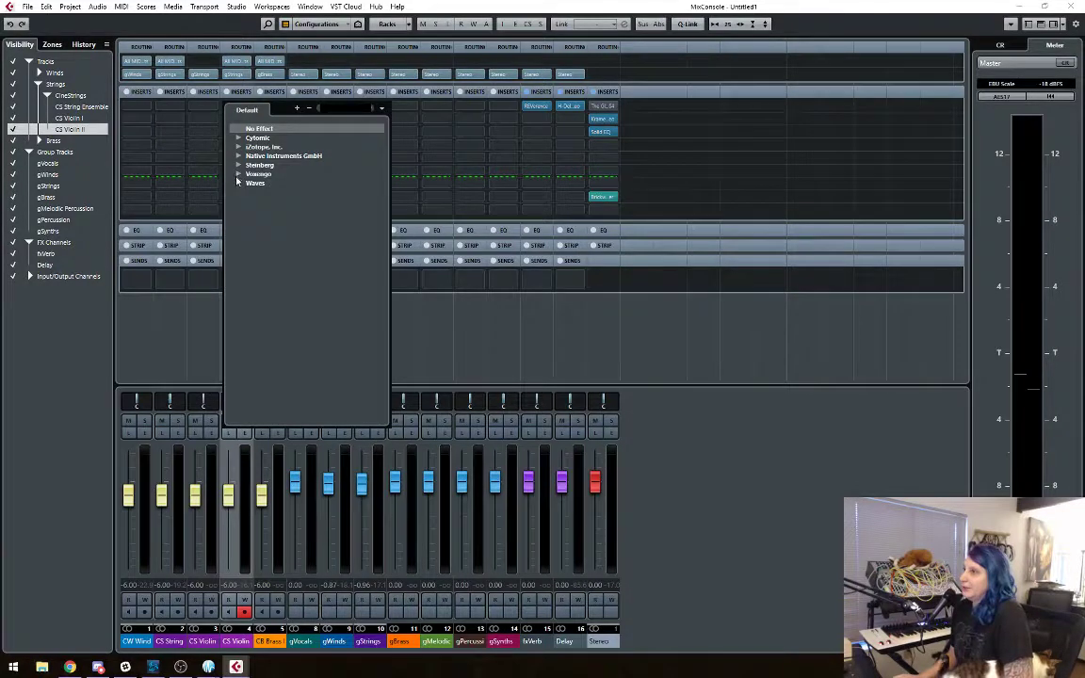
{"action": "left_click", "coordinate": [238, 173]}
{"action": "left_click", "coordinate": [238, 191]}
{"action": "left_click", "coordinate": [250, 200]}
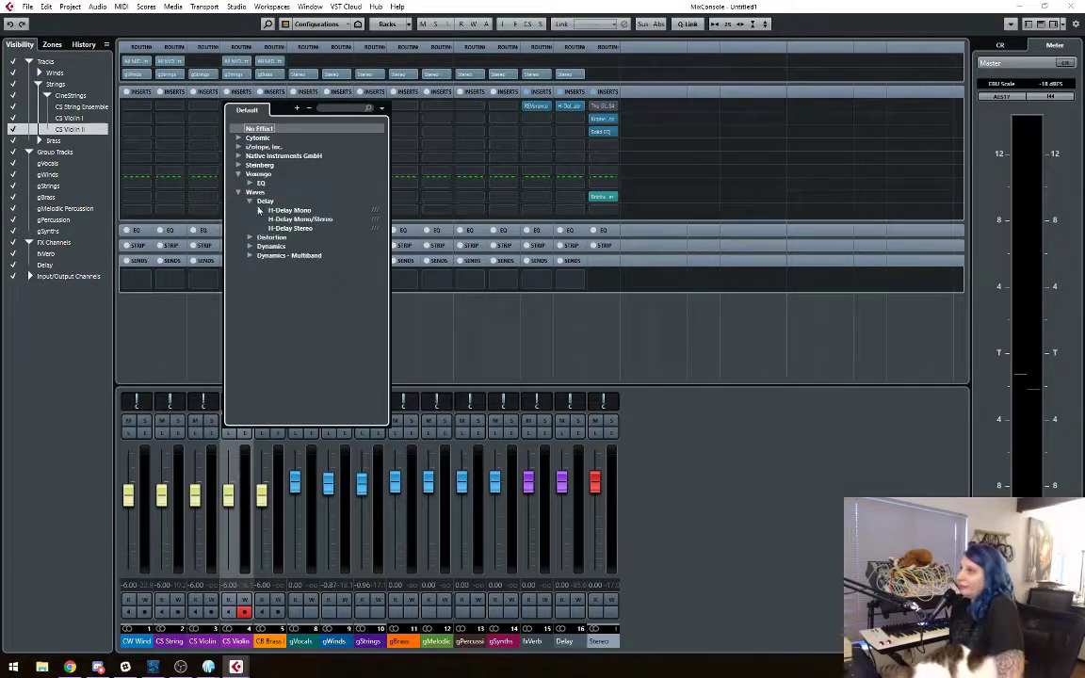
{"action": "left_click", "coordinate": [285, 211]}
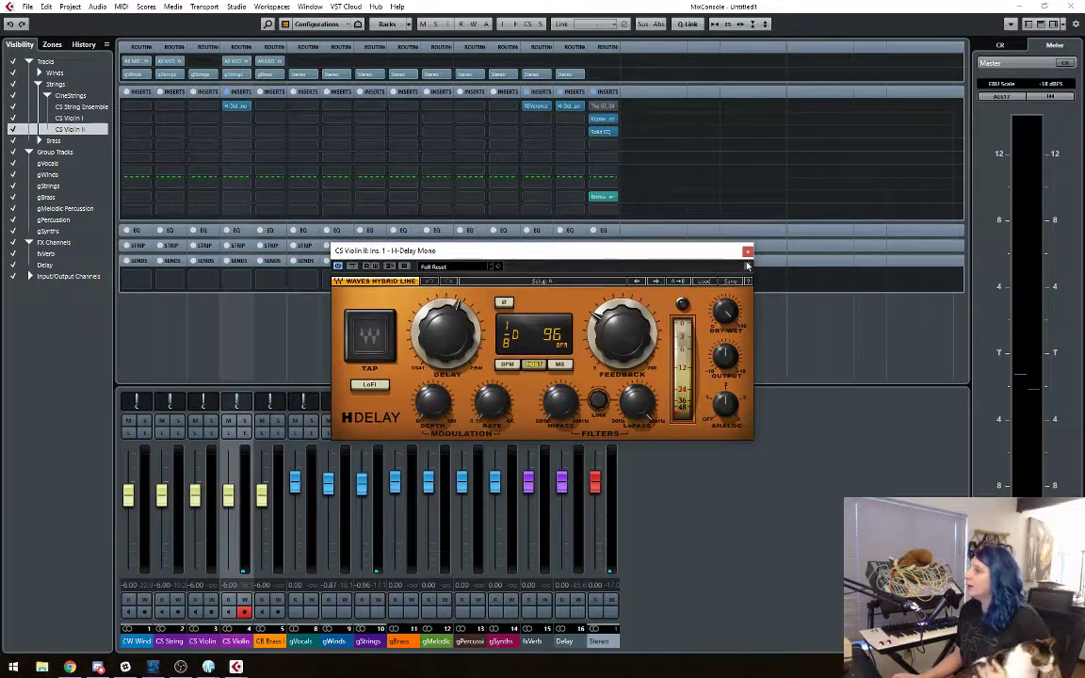
{"action": "left_click", "coordinate": [748, 248]}
Step: Close the mixer, stop playback, and show CS Violin I's expression map and main track settings
{"action": "key", "text": "F3"}
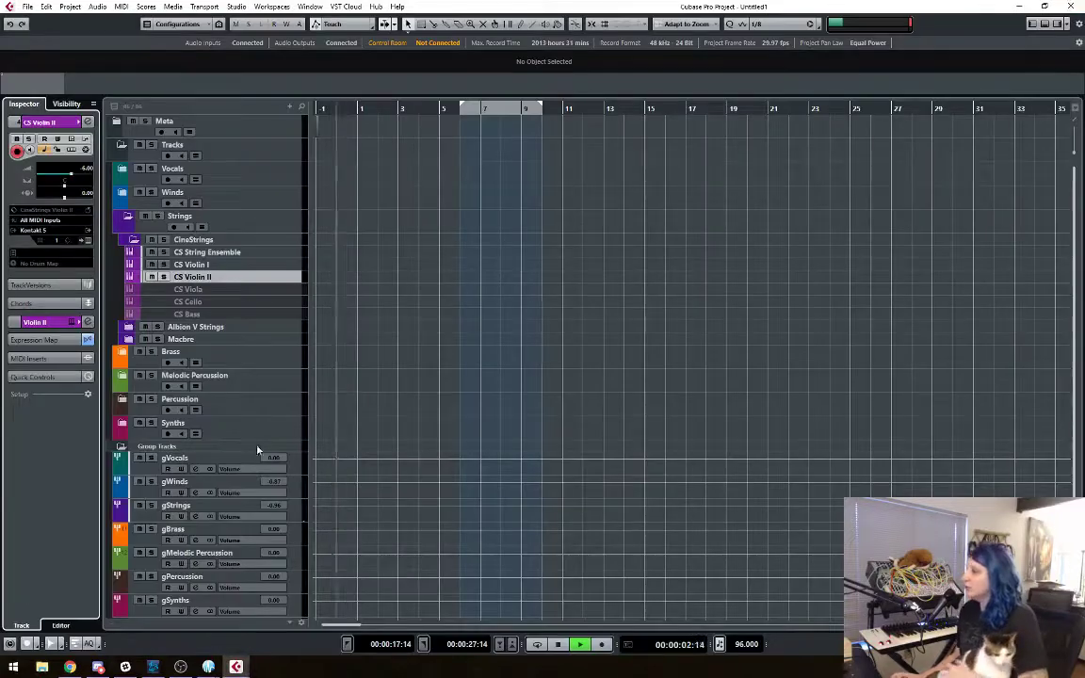
{"action": "key", "text": "space"}
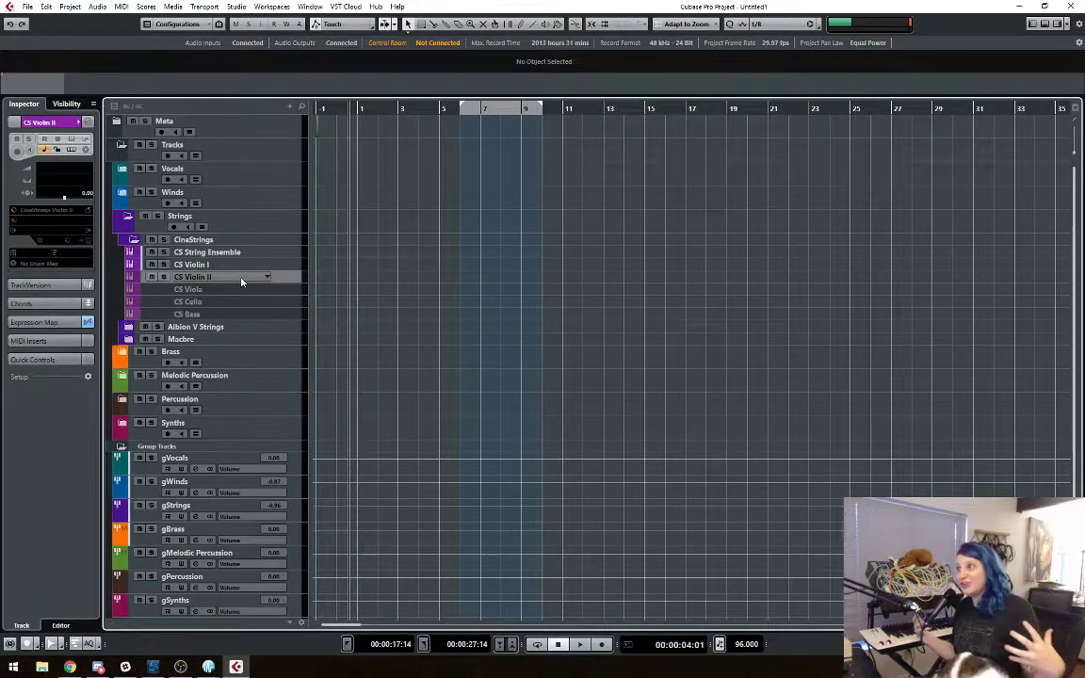
{"action": "left_click", "coordinate": [226, 264]}
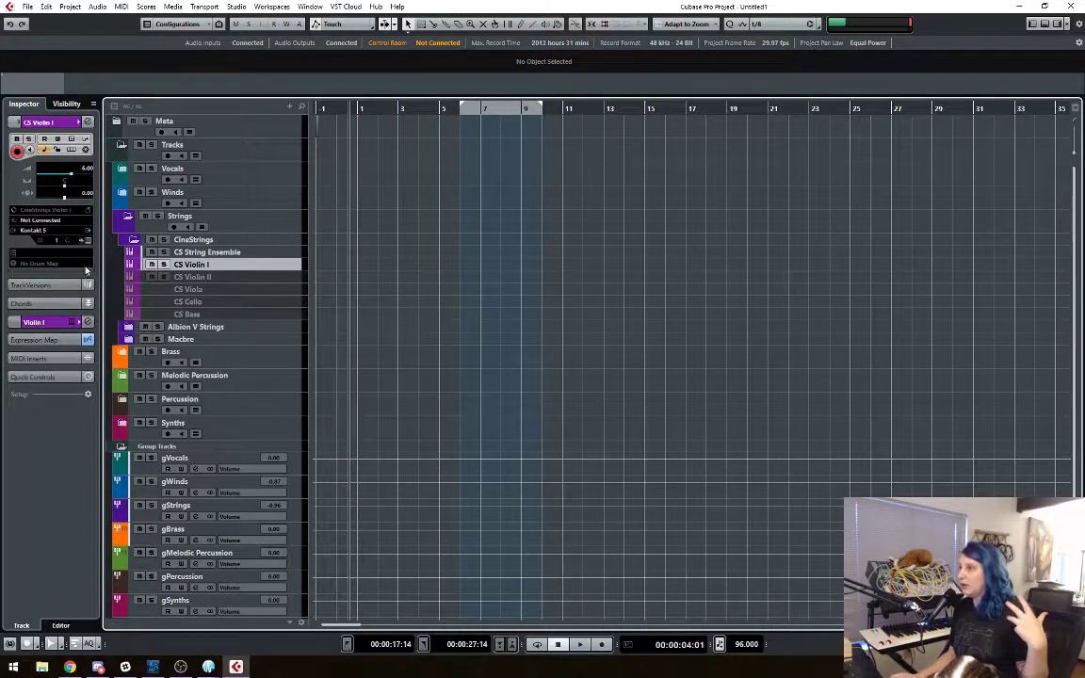
{"action": "left_click", "coordinate": [34, 324]}
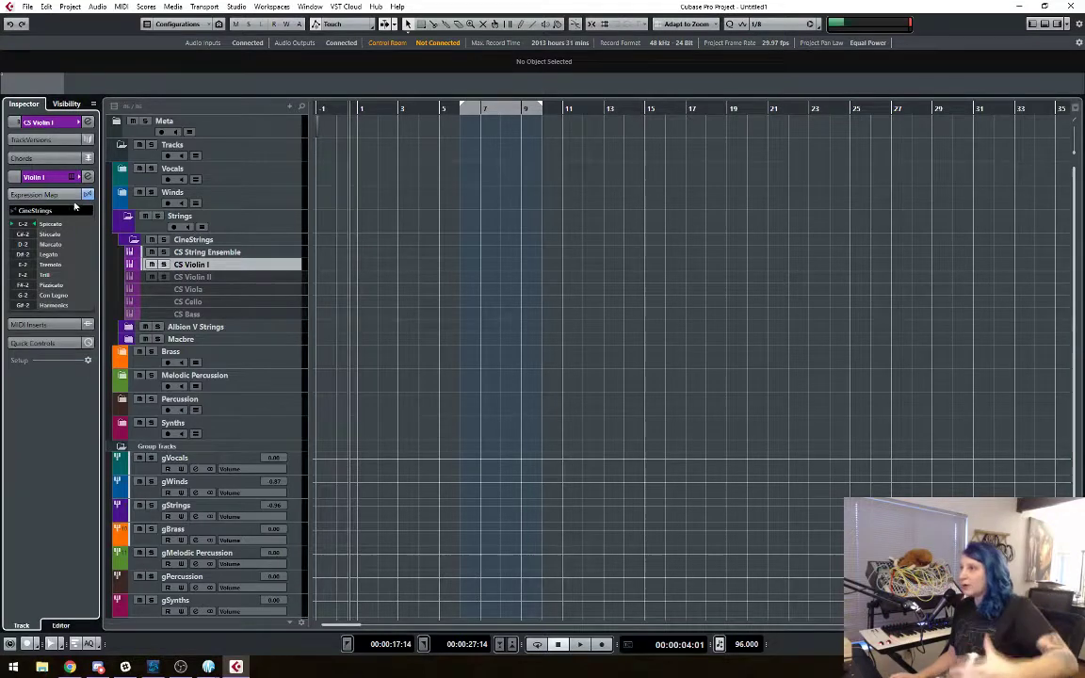
{"action": "left_click", "coordinate": [39, 126]}
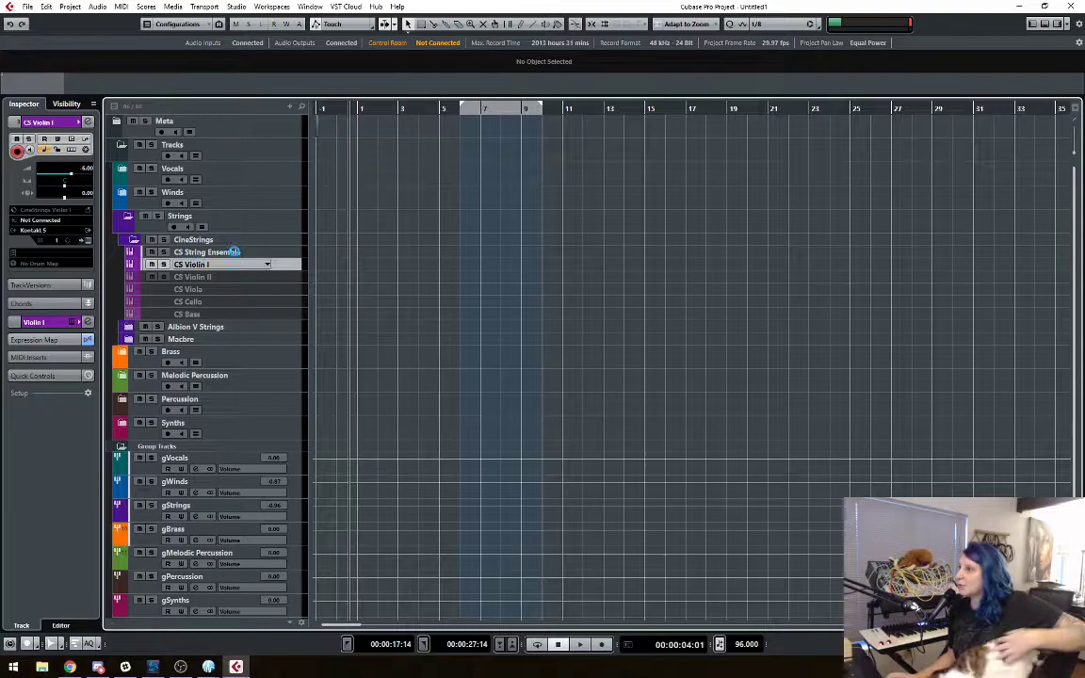
{"action": "left_click", "coordinate": [200, 264]}
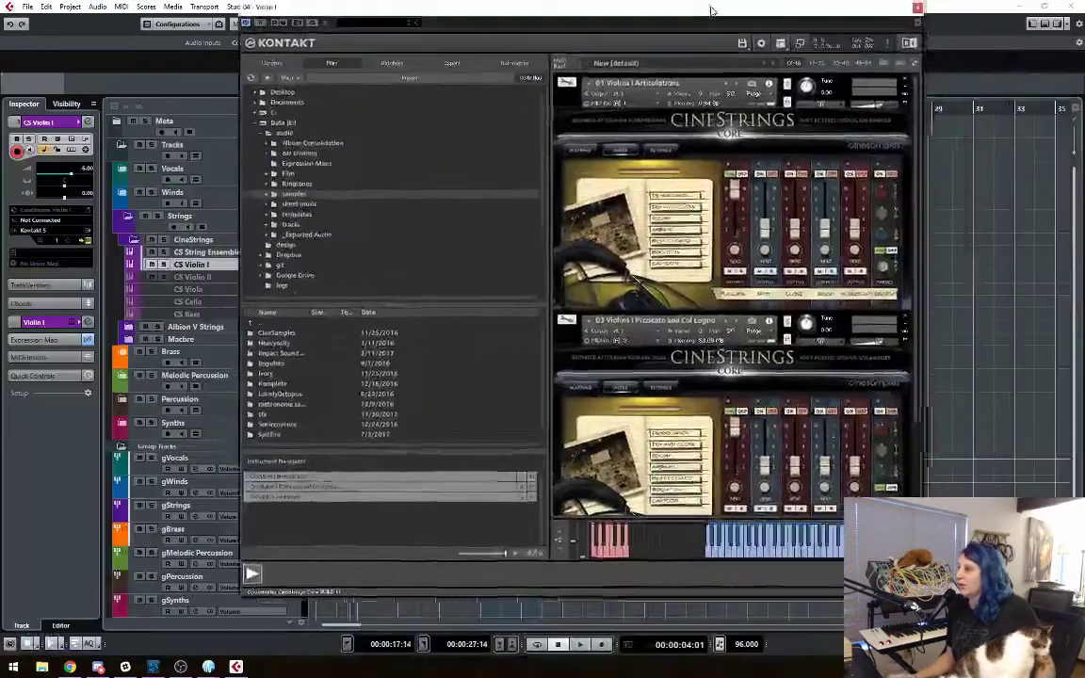
{"action": "scroll", "coordinate": [714, 287], "scroll_direction": "down", "scroll_amount": 2}
{"action": "scroll", "coordinate": [712, 287], "scroll_direction": "up", "scroll_amount": 1}
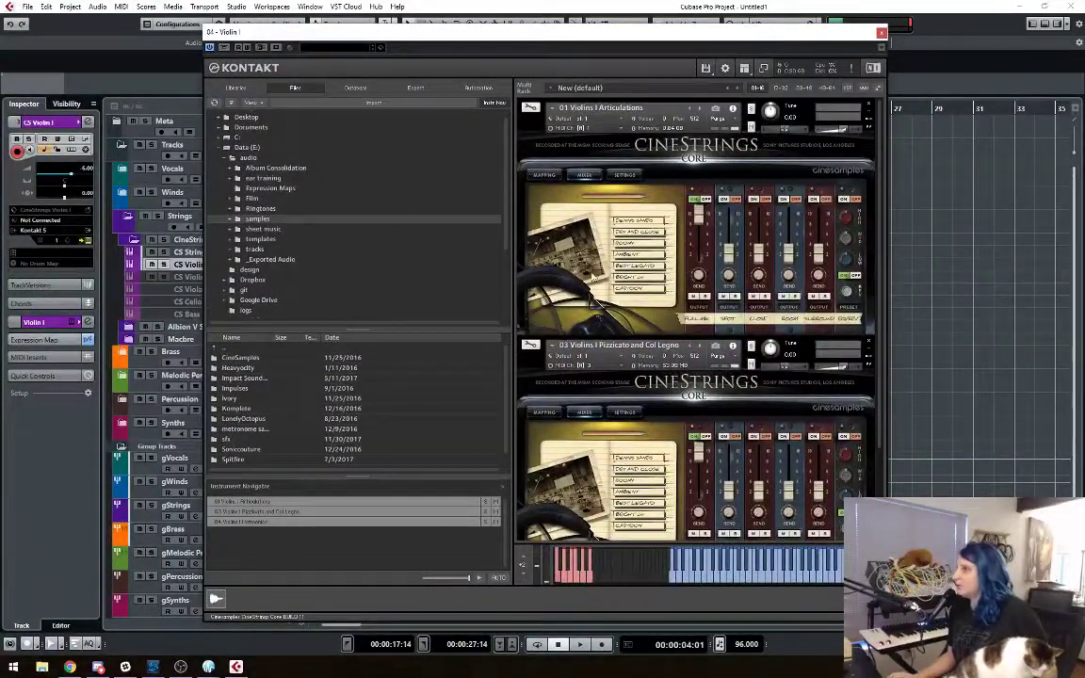
{"action": "left_click", "coordinate": [530, 108]}
{"action": "left_click", "coordinate": [532, 109]}
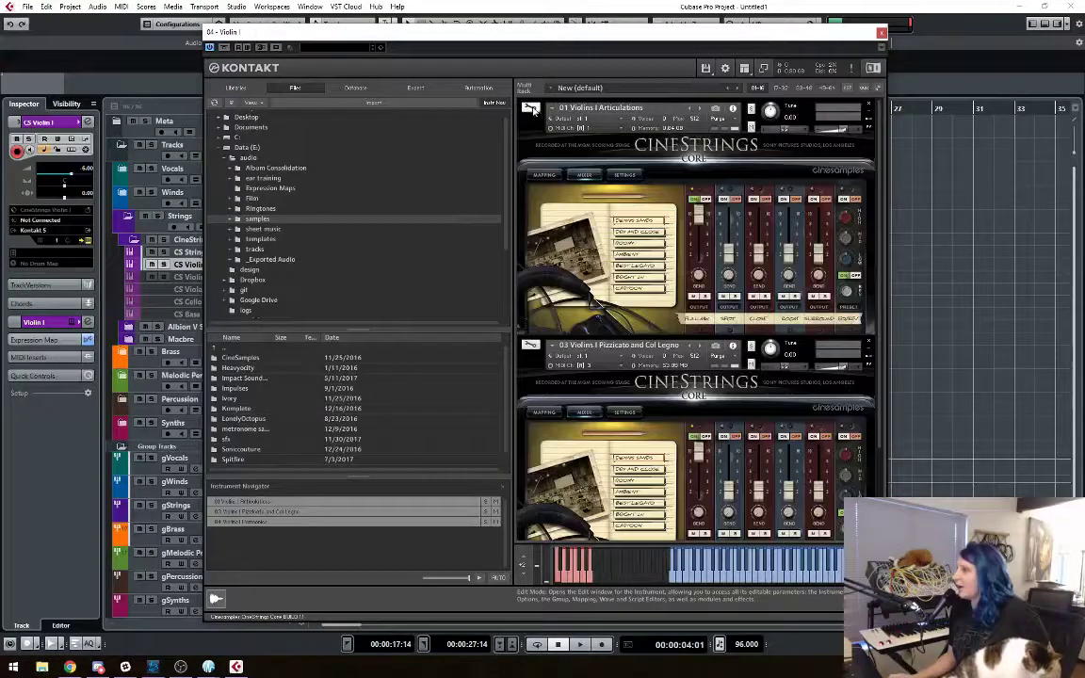
{"action": "left_click", "coordinate": [548, 176]}
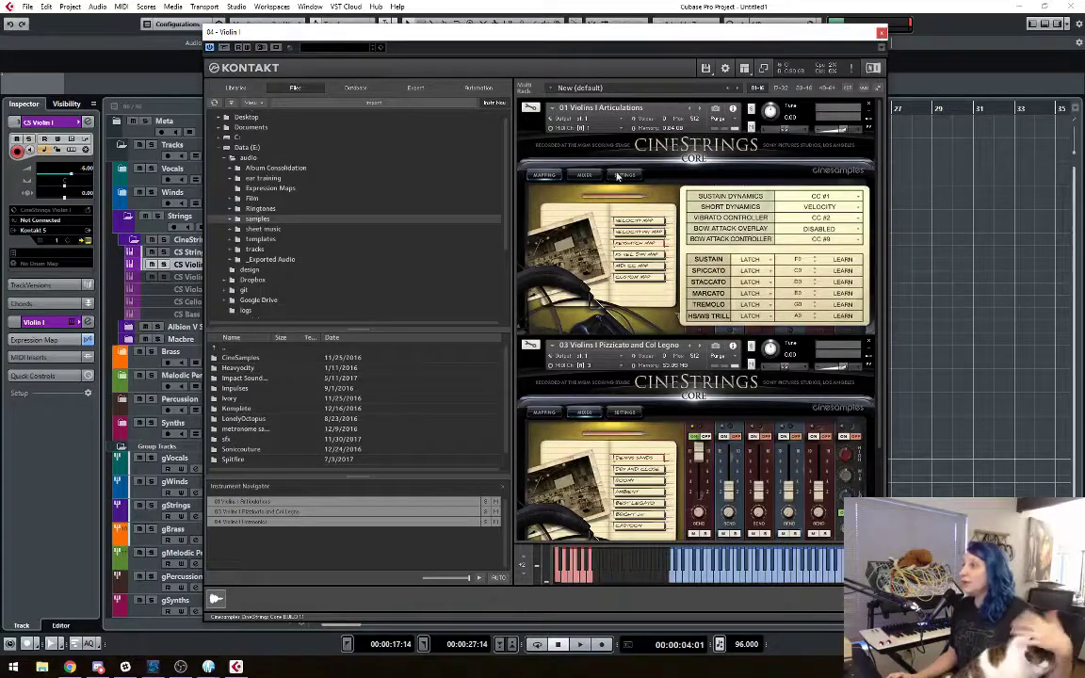
{"action": "left_click", "coordinate": [882, 34]}
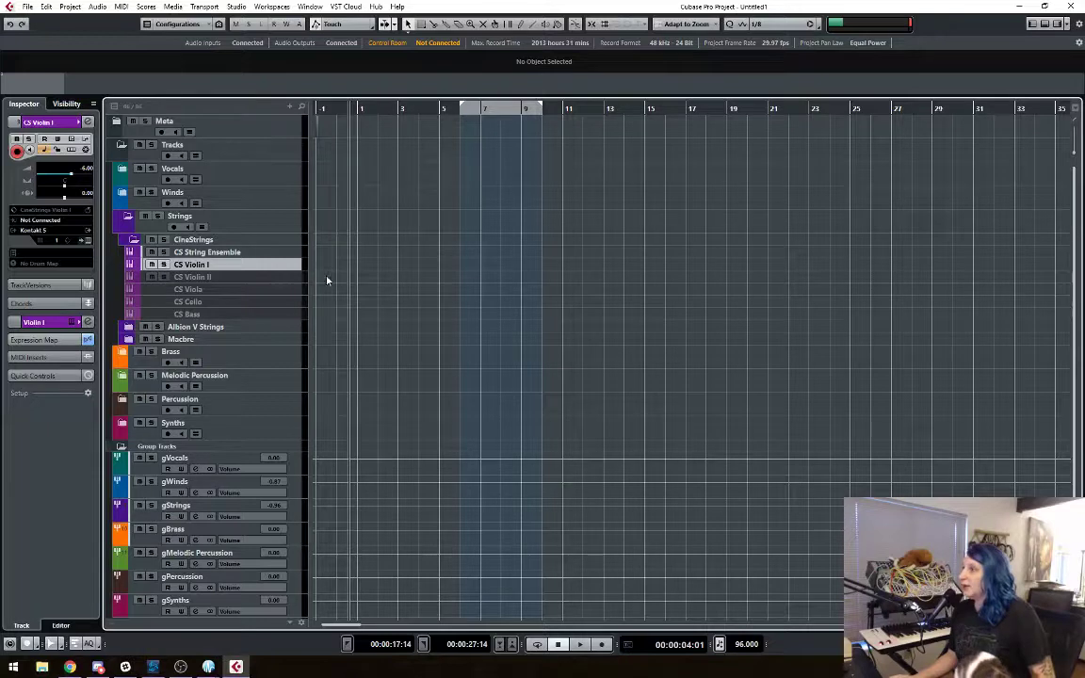
Step: Draw a part on CS Violin II spanning bar -1 to bar 6, then select that track
{"action": "left_click_drag", "start_coordinate": [337, 279], "coordinate": [465, 280]}
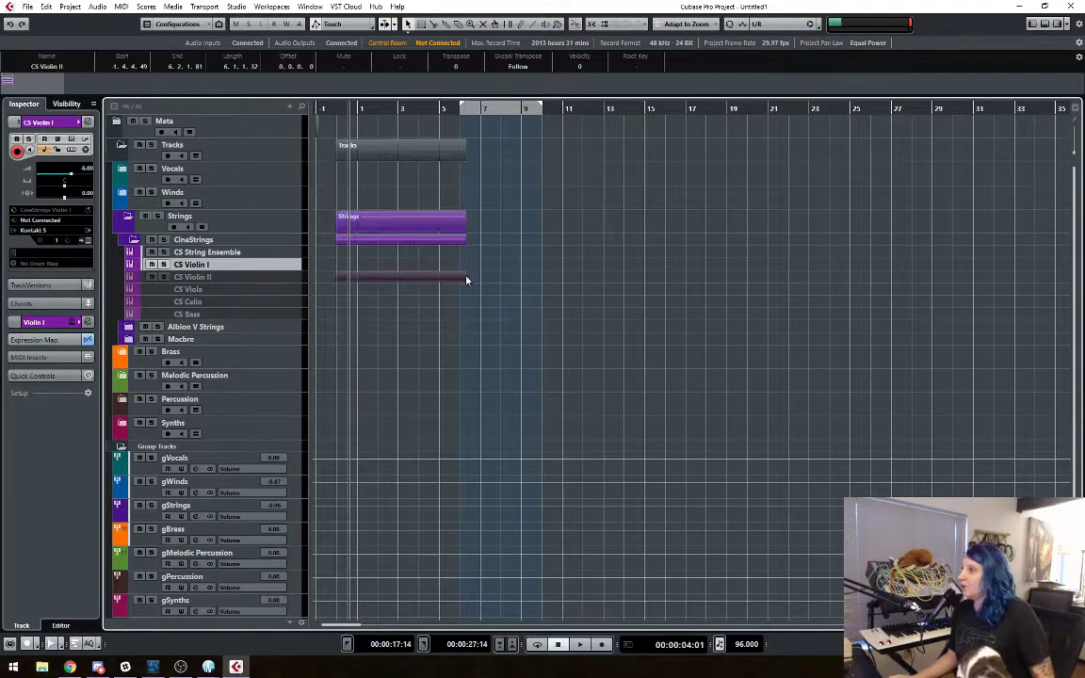
{"action": "left_click", "coordinate": [274, 280]}
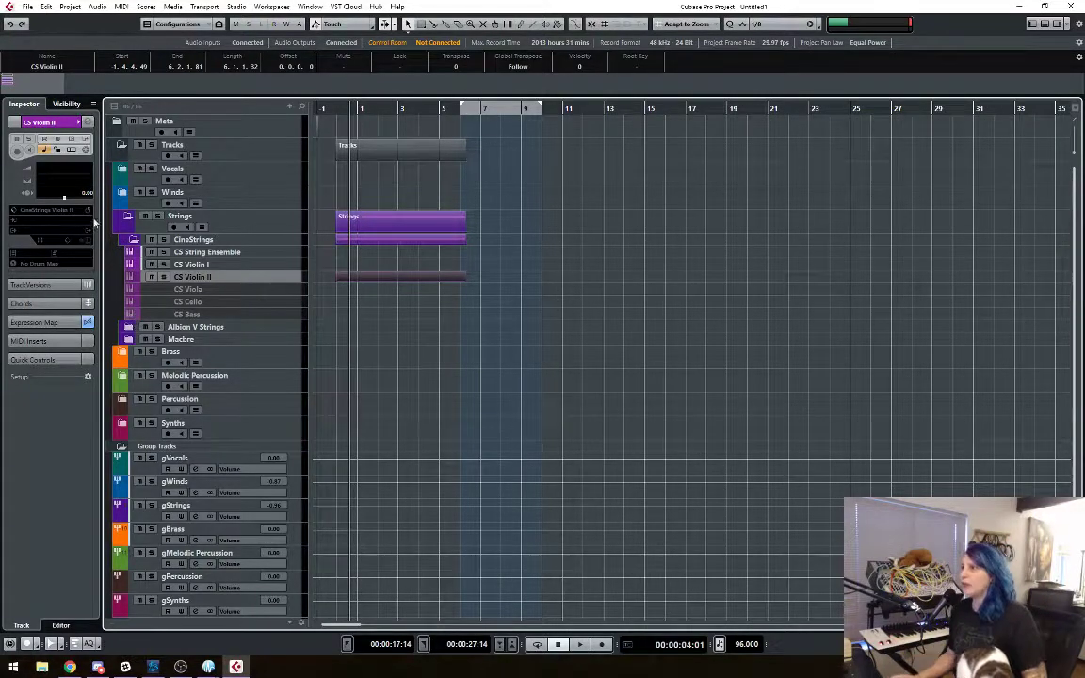
Step: Expand Winds and CineWinds, then select the CW Oboe, CW Flute and CW Bassoon tracks together
{"action": "left_click", "coordinate": [122, 194]}
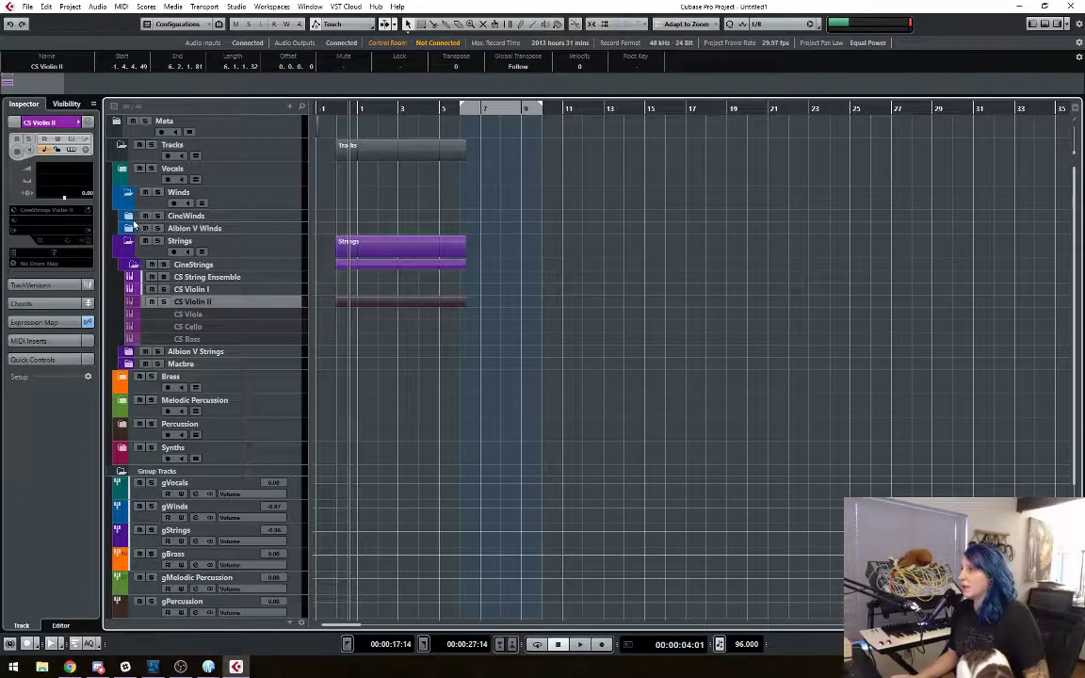
{"action": "left_click", "coordinate": [128, 215]}
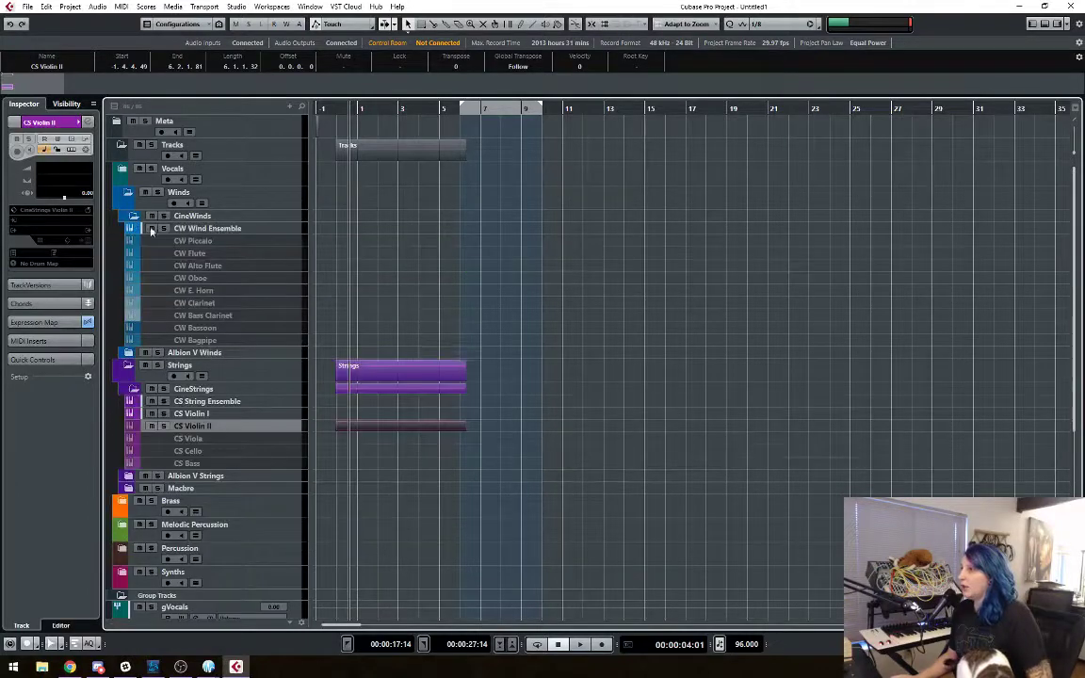
{"action": "left_click", "coordinate": [227, 279]}
{"action": "left_click", "coordinate": [226, 255], "text": "ctrl"}
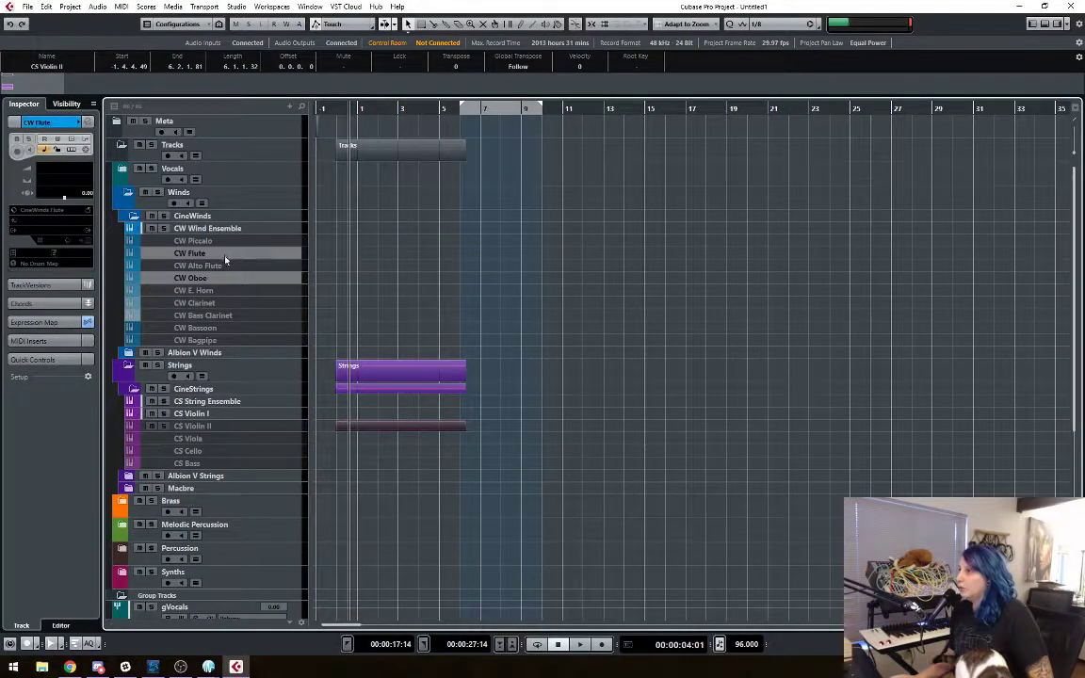
{"action": "left_click", "coordinate": [240, 329]}
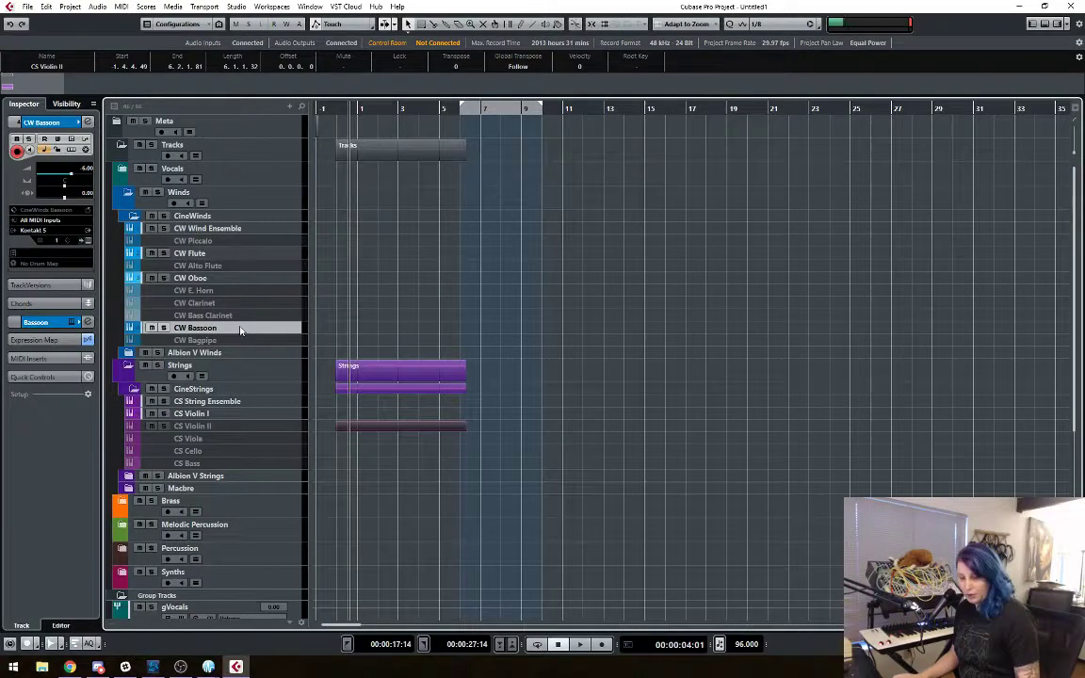
{"action": "key", "text": "F3"}
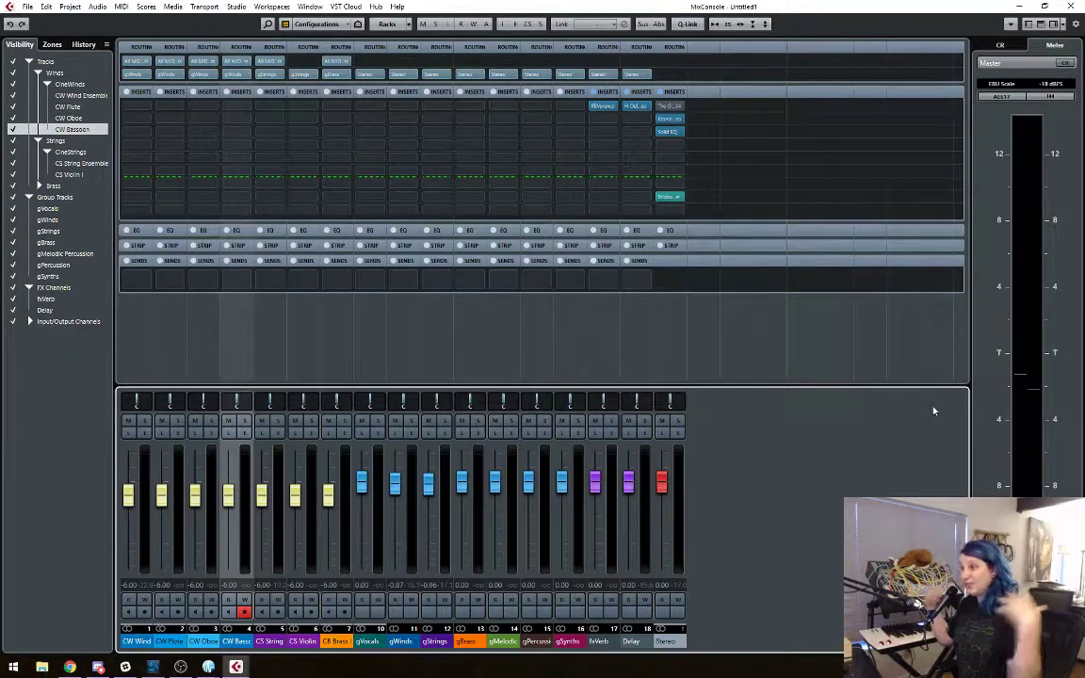
{"action": "left_click", "coordinate": [1079, 6]}
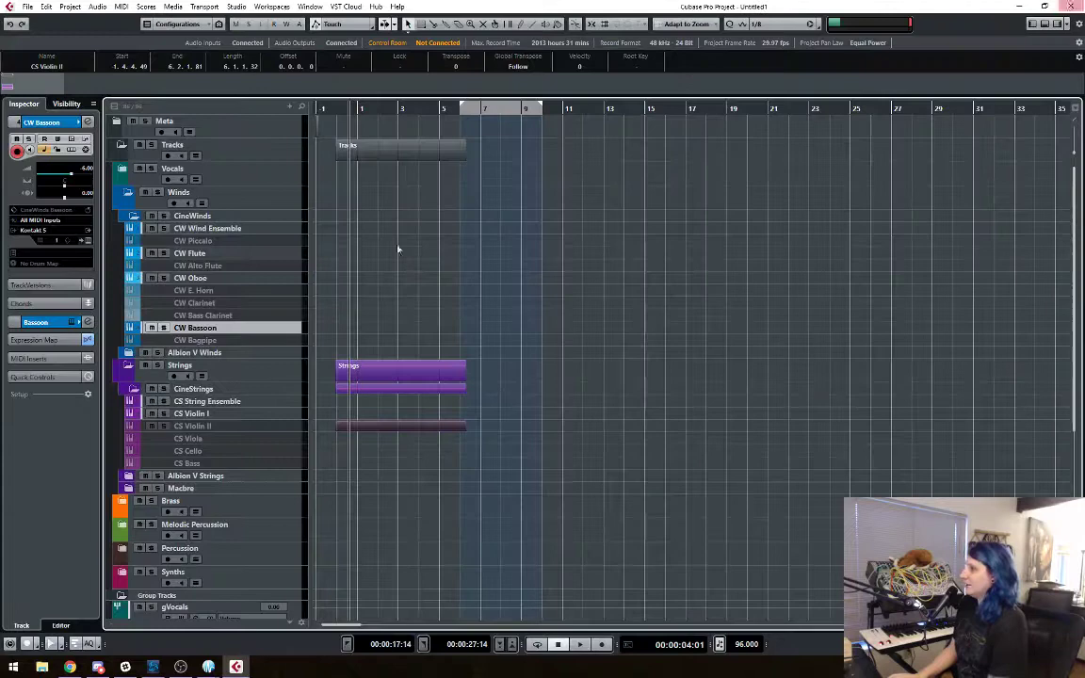
{"action": "left_click", "coordinate": [215, 328]}
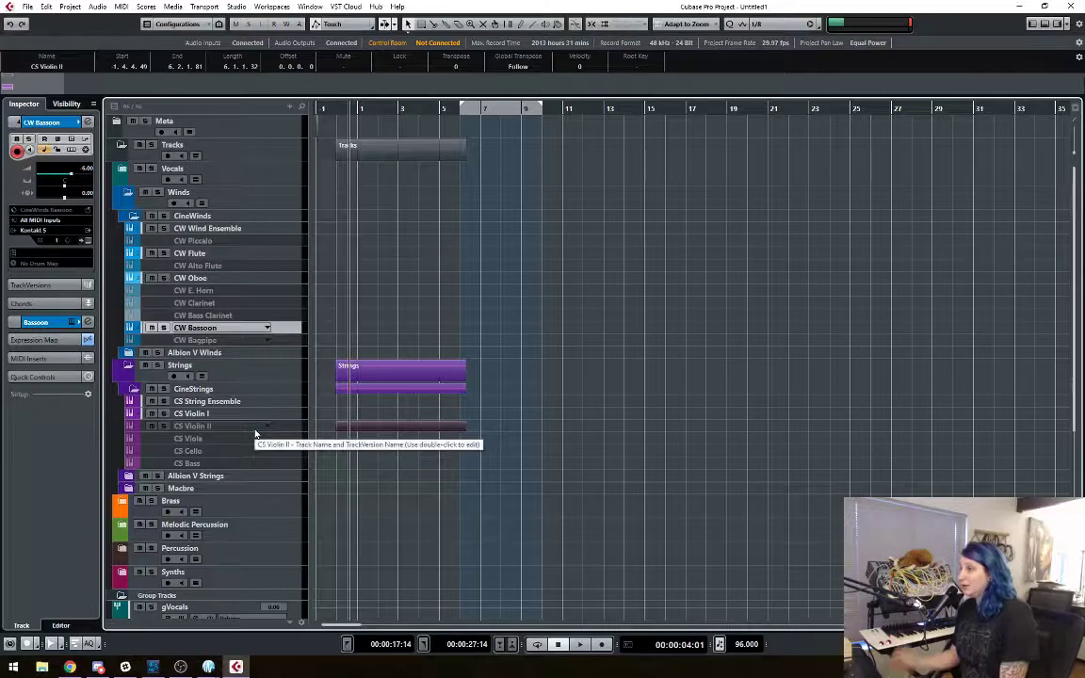